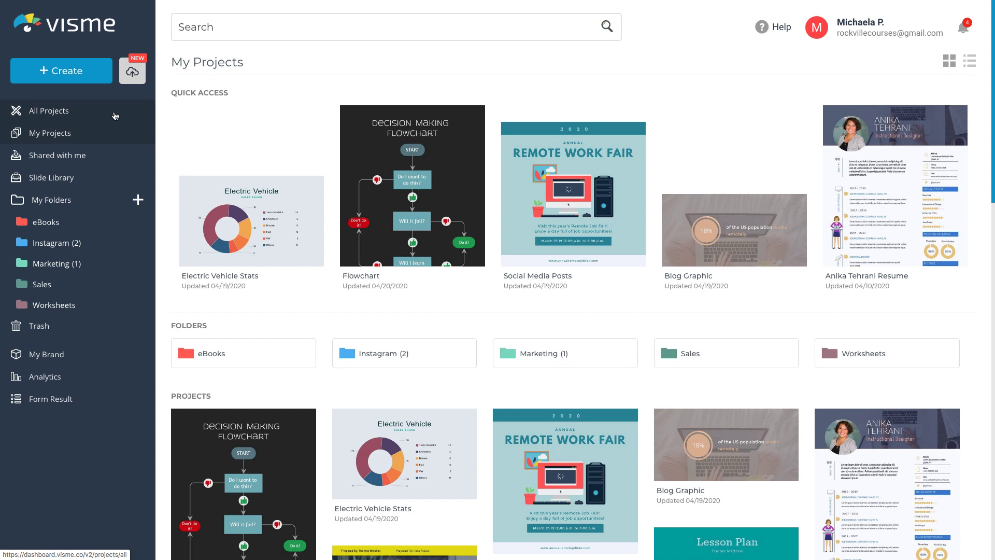
Step: Start a new design and bring up the Blog Graphic templates under Web Graphics
{"action": "left_click", "coordinate": [74, 81]}
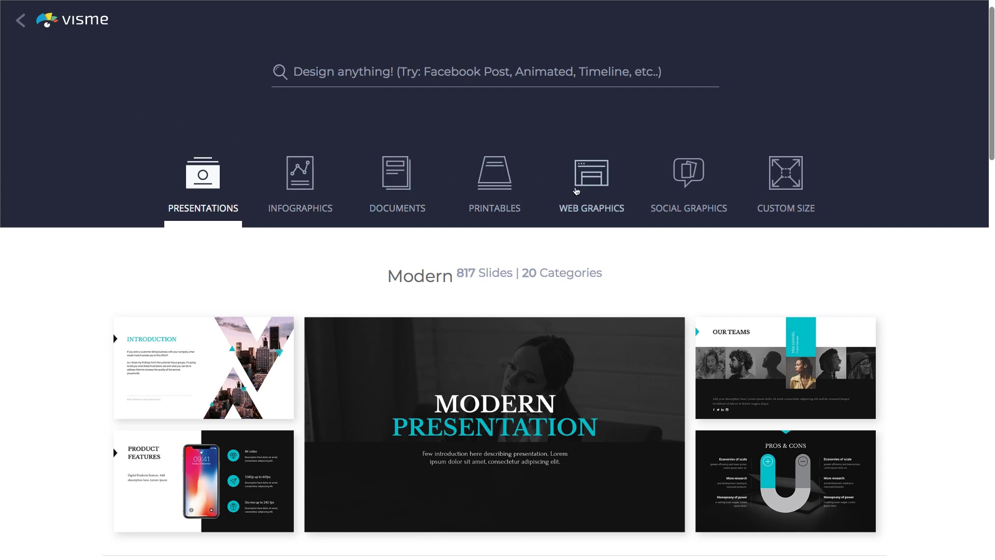
{"action": "left_click", "coordinate": [787, 193]}
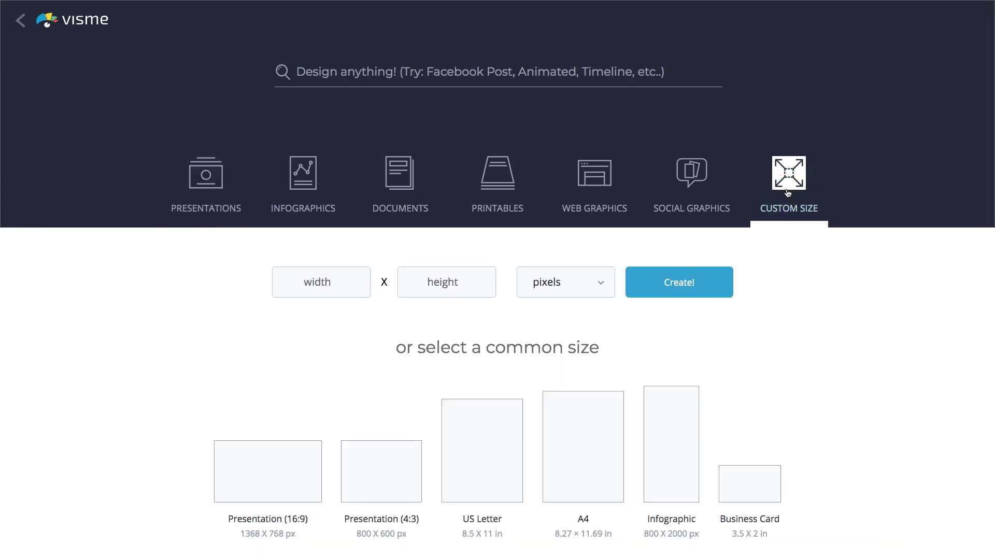
{"action": "left_click", "coordinate": [596, 206]}
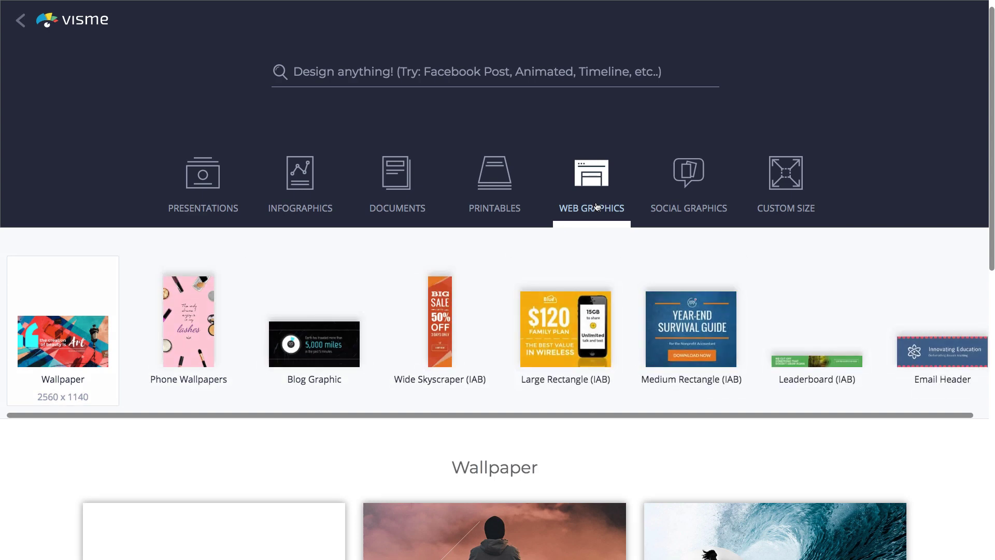
{"action": "scroll", "coordinate": [597, 206], "scroll_direction": "down", "scroll_amount": 5}
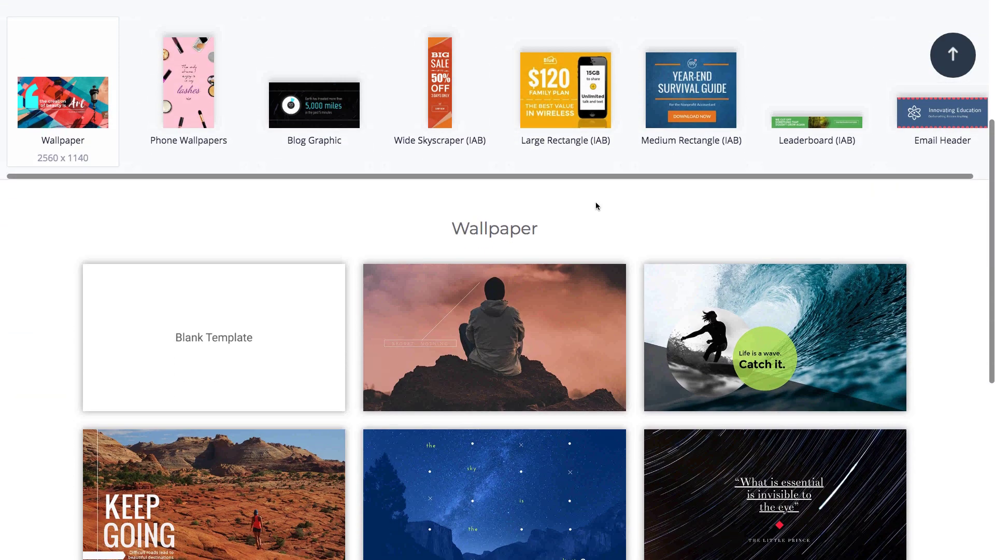
{"action": "left_click", "coordinate": [333, 119]}
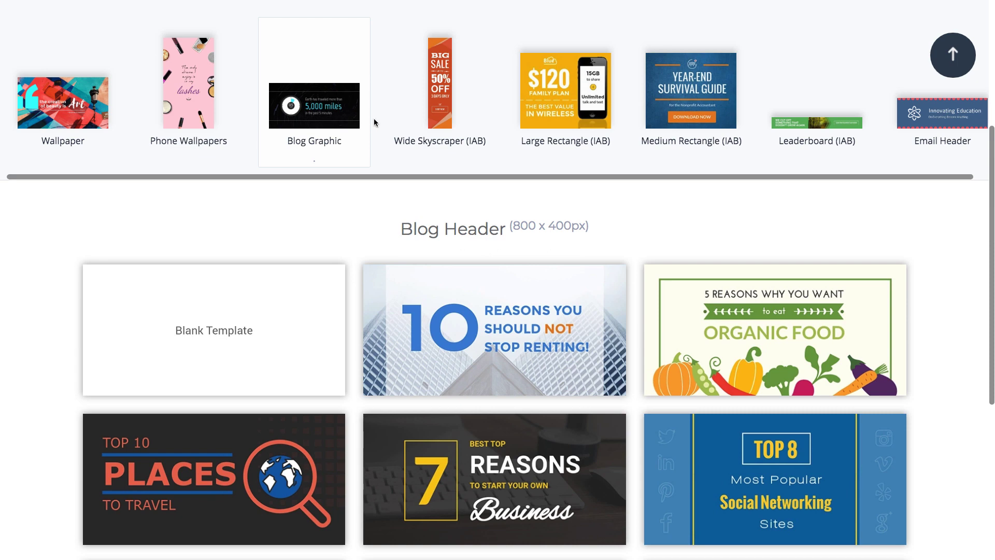
Step: Preview the Wide Skyscraper, Large Rectangle, Medium Rectangle, Leaderboard and Email Header templates
{"action": "left_click", "coordinate": [419, 113]}
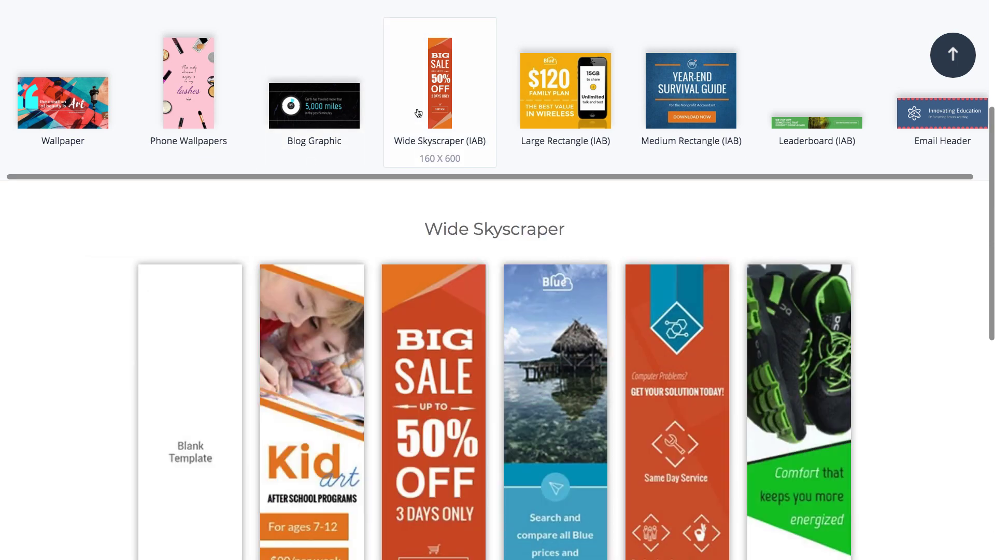
{"action": "left_click", "coordinate": [553, 123]}
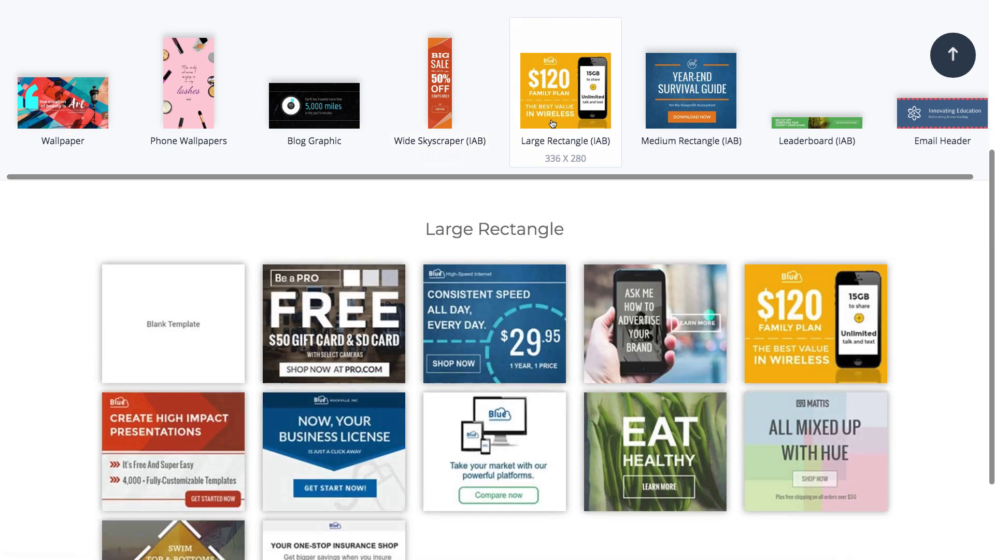
{"action": "left_click", "coordinate": [681, 134]}
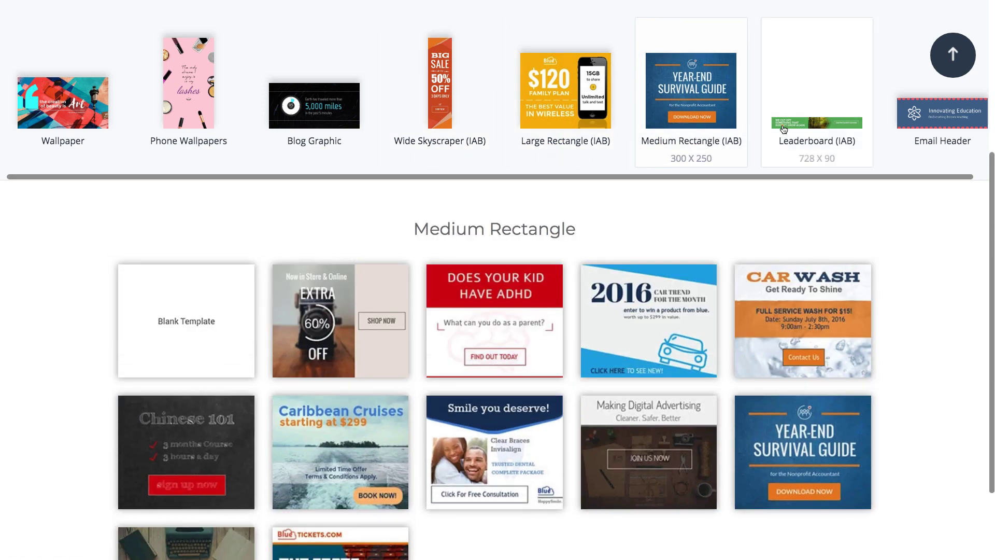
{"action": "left_click", "coordinate": [783, 129]}
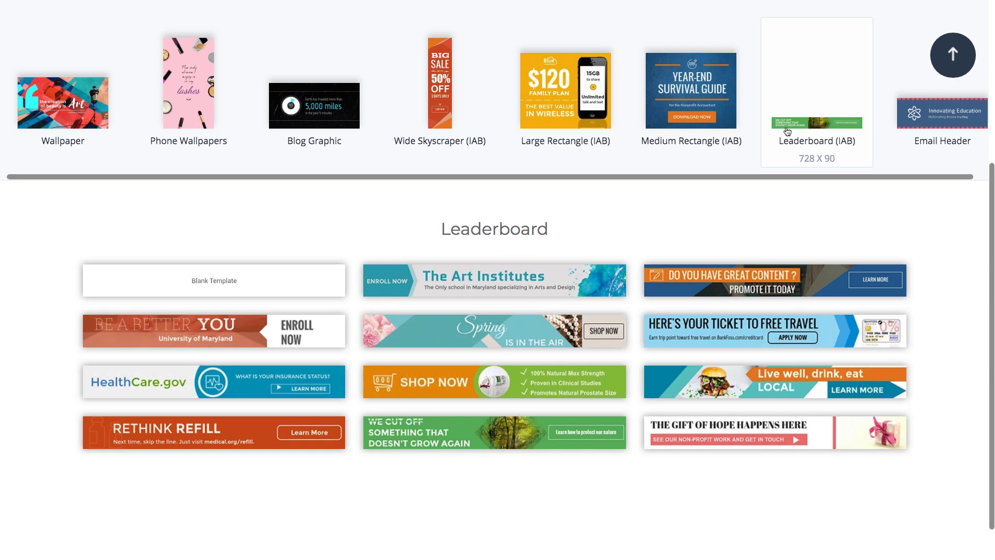
{"action": "left_click", "coordinate": [926, 129]}
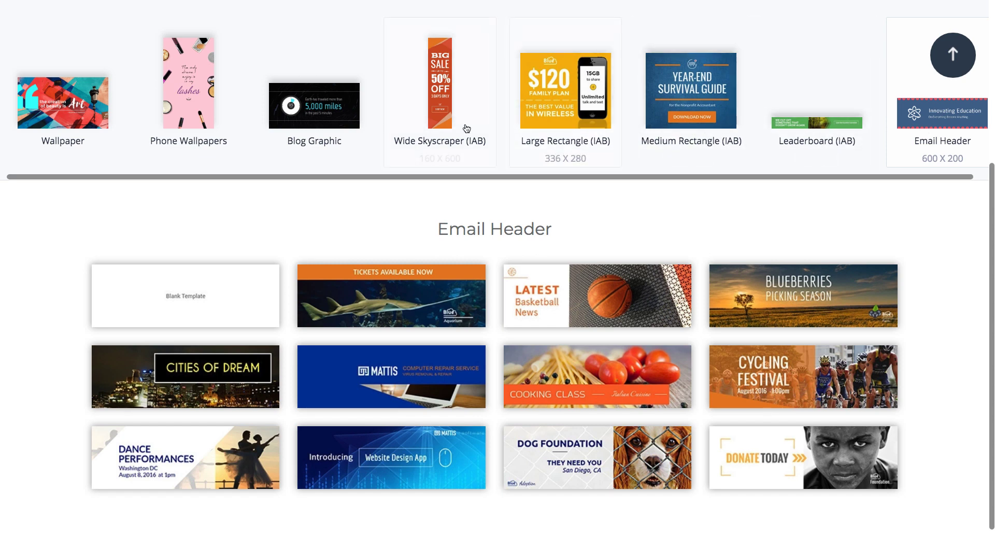
Step: Return to the Blog Graphic templates and scroll through the whole list
{"action": "left_click", "coordinate": [338, 123]}
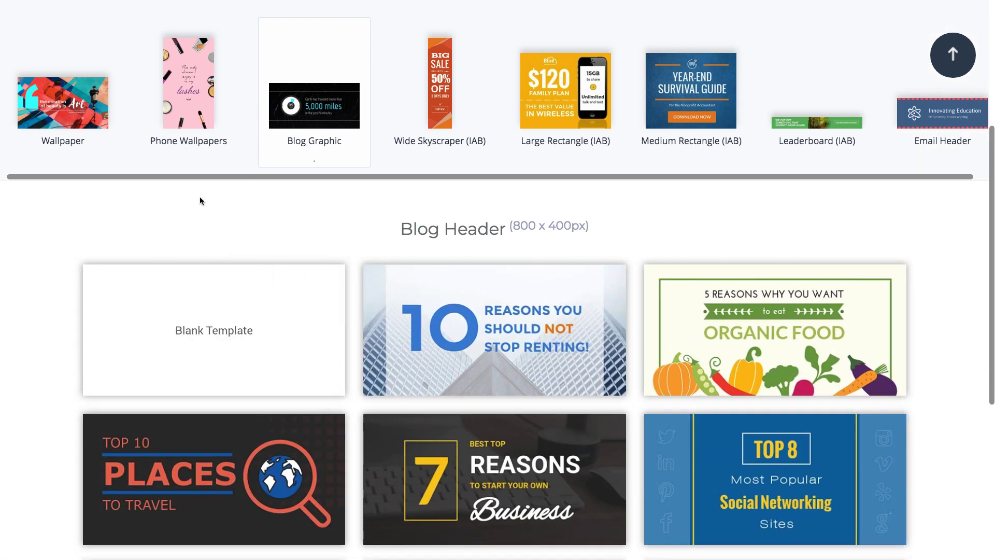
{"action": "scroll", "coordinate": [66, 339], "scroll_direction": "down", "scroll_amount": 3}
{"action": "scroll", "coordinate": [66, 340], "scroll_direction": "down", "scroll_amount": 3}
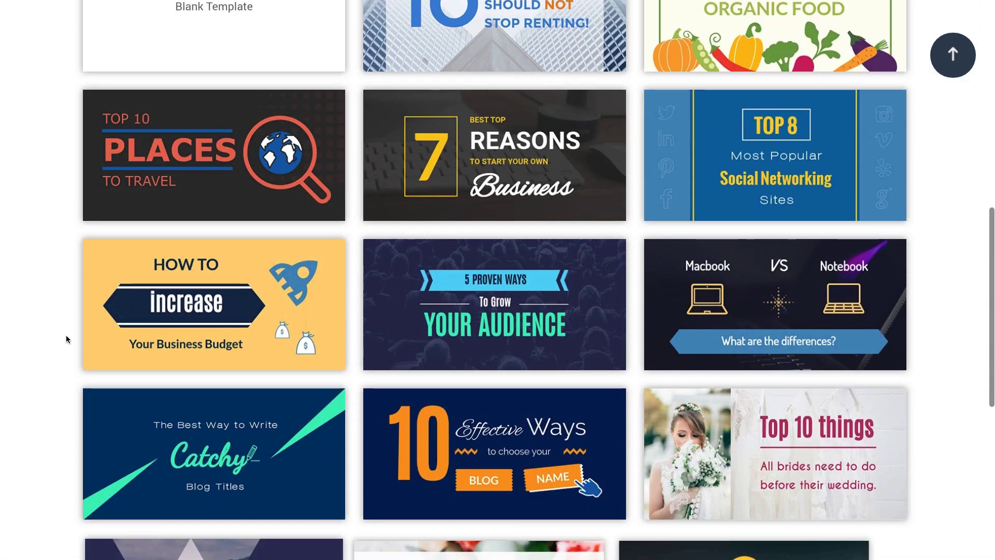
{"action": "scroll", "coordinate": [67, 340], "scroll_direction": "down", "scroll_amount": 3}
{"action": "scroll", "coordinate": [66, 340], "scroll_direction": "down", "scroll_amount": 5}
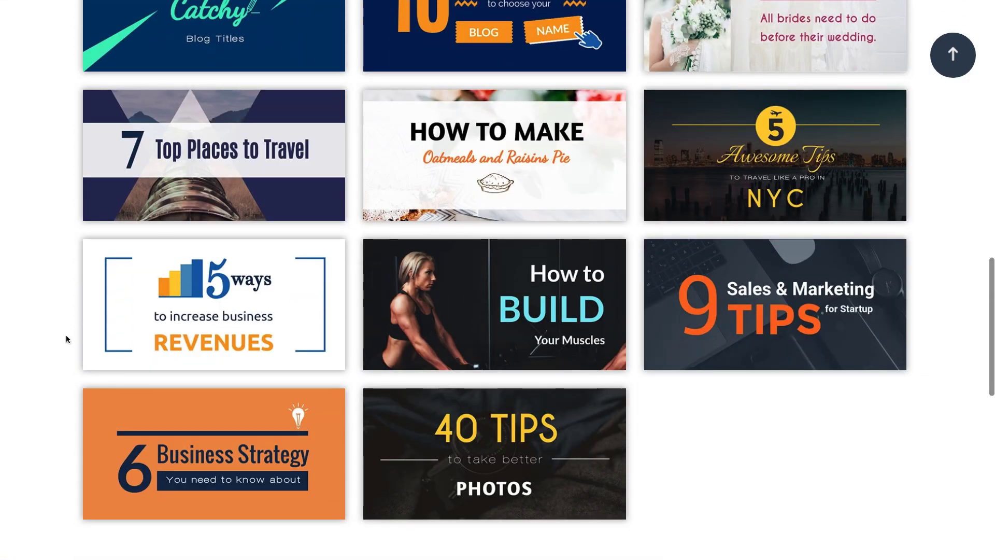
{"action": "scroll", "coordinate": [66, 340], "scroll_direction": "down", "scroll_amount": 3}
{"action": "scroll", "coordinate": [66, 339], "scroll_direction": "down", "scroll_amount": 4}
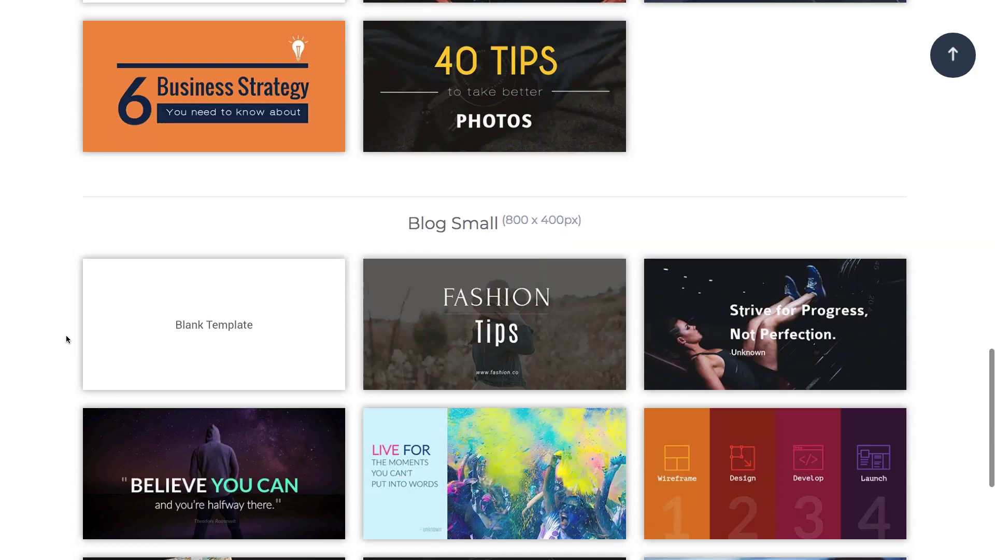
{"action": "scroll", "coordinate": [66, 340], "scroll_direction": "down", "scroll_amount": 3}
{"action": "scroll", "coordinate": [66, 339], "scroll_direction": "down", "scroll_amount": 3}
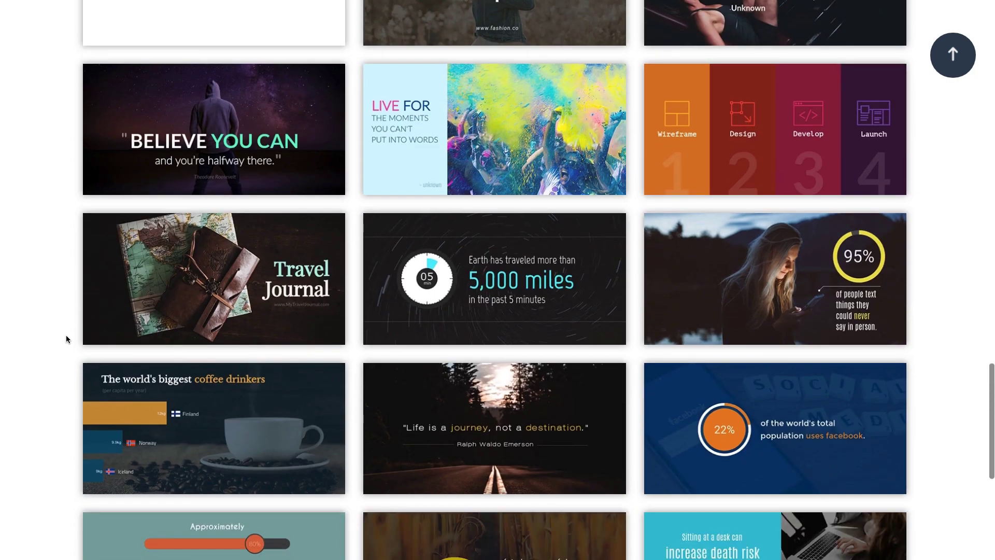
{"action": "scroll", "coordinate": [66, 340], "scroll_direction": "down", "scroll_amount": 4}
{"action": "scroll", "coordinate": [66, 340], "scroll_direction": "down", "scroll_amount": 6}
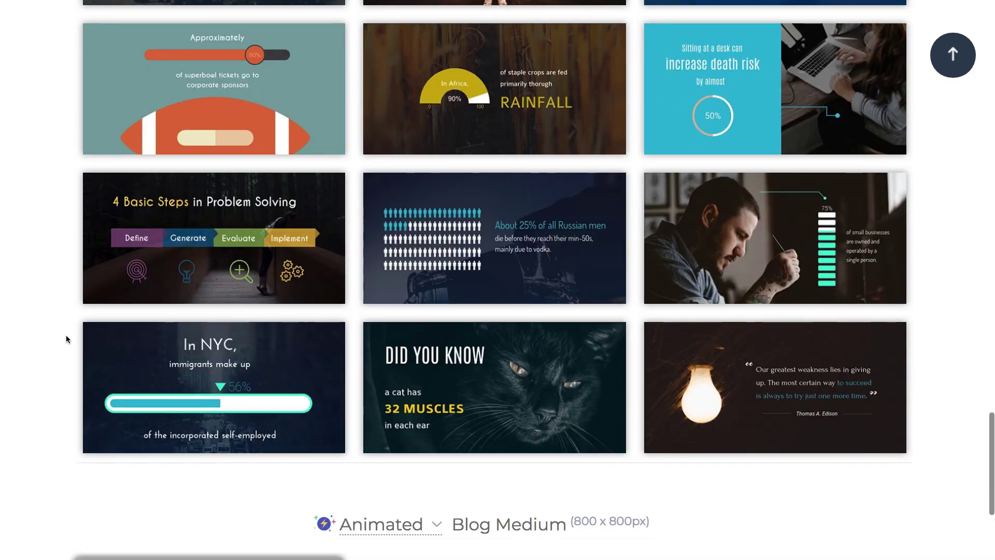
{"action": "scroll", "coordinate": [66, 339], "scroll_direction": "down", "scroll_amount": 3}
{"action": "scroll", "coordinate": [67, 339], "scroll_direction": "down", "scroll_amount": 2}
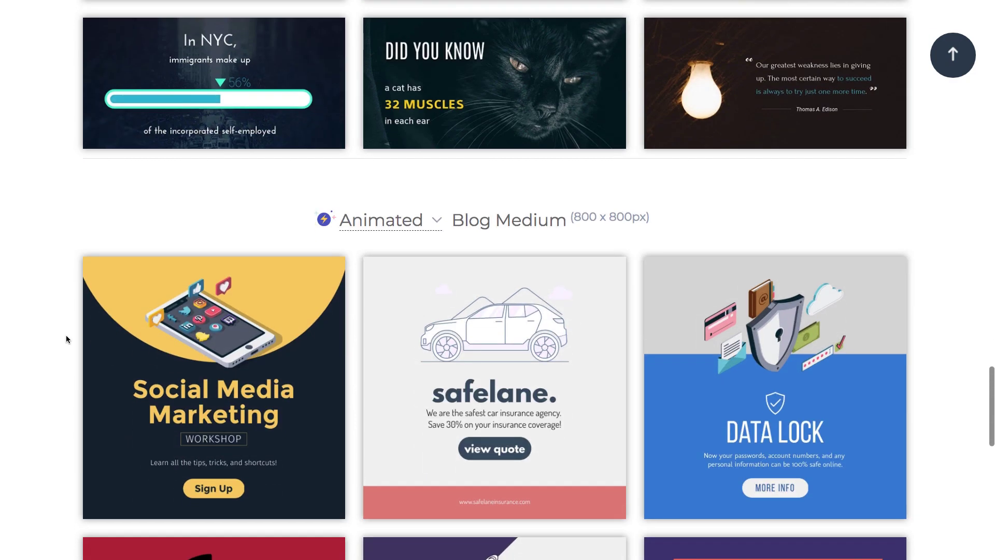
Step: Check the Animated/Static choice, then open the 22% Facebook statistic template for editing
{"action": "left_click", "coordinate": [403, 226]}
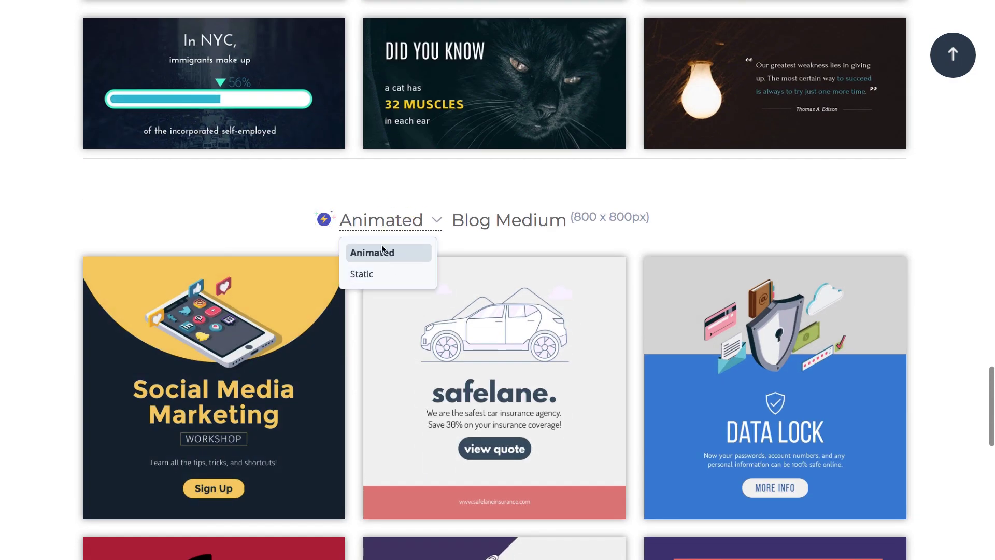
{"action": "left_click", "coordinate": [289, 222]}
{"action": "scroll", "coordinate": [295, 225], "scroll_direction": "up", "scroll_amount": 7}
{"action": "scroll", "coordinate": [299, 227], "scroll_direction": "up", "scroll_amount": 2}
{"action": "left_click", "coordinate": [801, 207]}
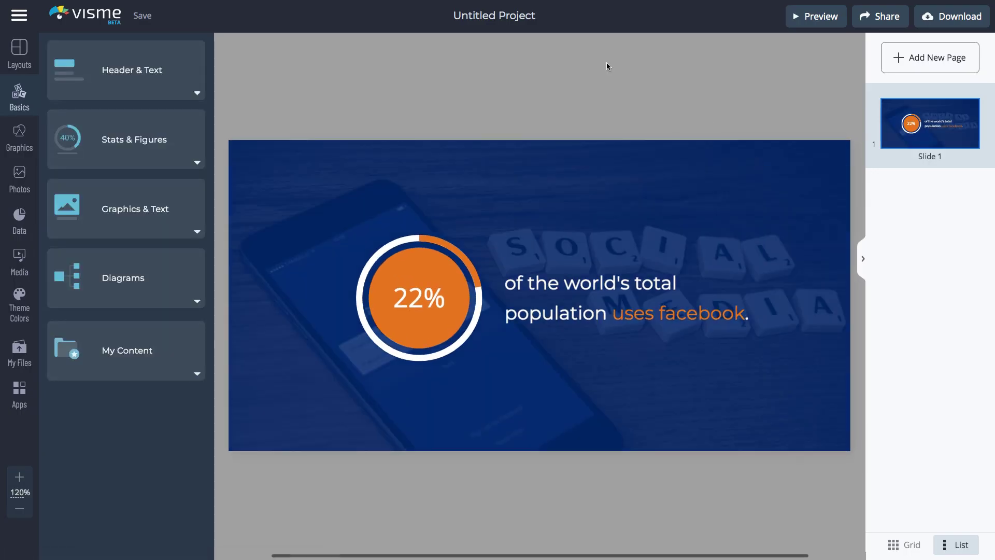
Step: Rename the untitled project to 'Blog Graphic'
{"action": "left_click", "coordinate": [504, 15]}
{"action": "type", "text": "Blog Graphic"}
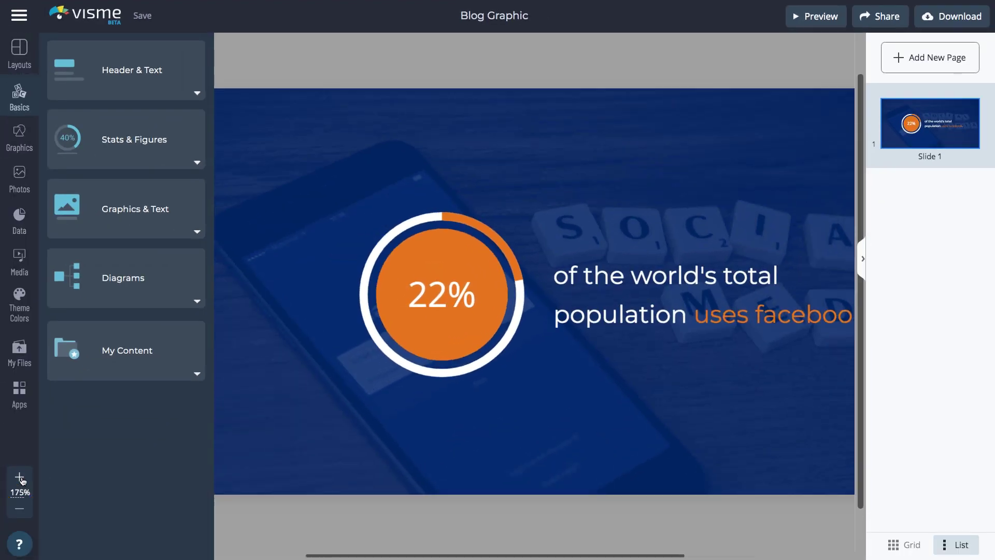
{"action": "scroll", "coordinate": [647, 426], "scroll_direction": "right", "scroll_amount": 5}
Step: Reword the caption to read 'of the US population works remotely'
{"action": "double_click", "coordinate": [555, 272]}
{"action": "type", "text": "US"}
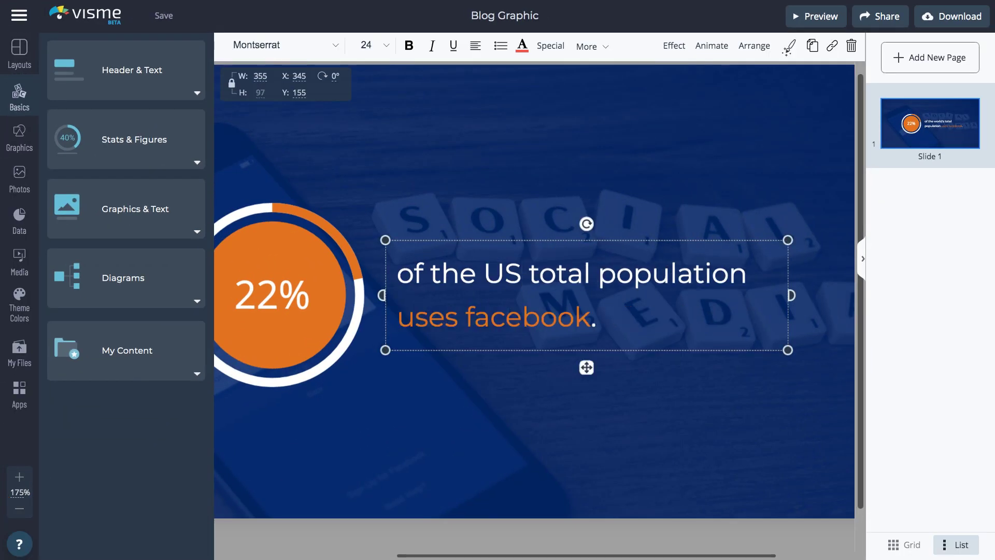
{"action": "left_click_drag", "start_coordinate": [529, 275], "coordinate": [591, 274]}
{"action": "key", "text": "BackSpace"}
{"action": "key", "text": "BackSpace"}
{"action": "left_click_drag", "start_coordinate": [684, 273], "coordinate": [520, 318]}
{"action": "type", "text": "works remotely"}
Step: Recolour the words 'works remotely' pink using a preset colour palette
{"action": "left_click_drag", "start_coordinate": [686, 273], "coordinate": [520, 318]}
{"action": "left_click", "coordinate": [336, 49]}
{"action": "left_click", "coordinate": [386, 46]}
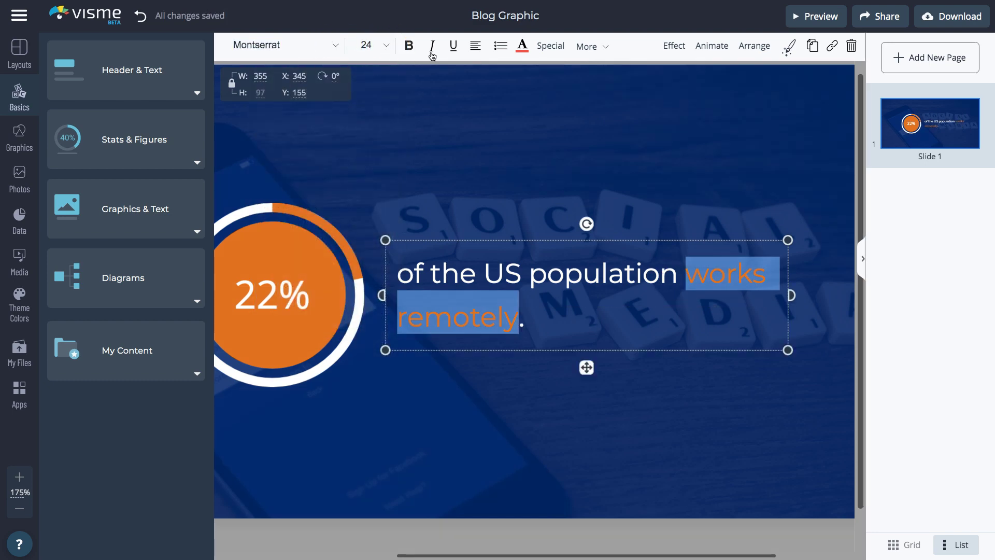
{"action": "left_click", "coordinate": [476, 49]}
{"action": "left_click", "coordinate": [521, 48]}
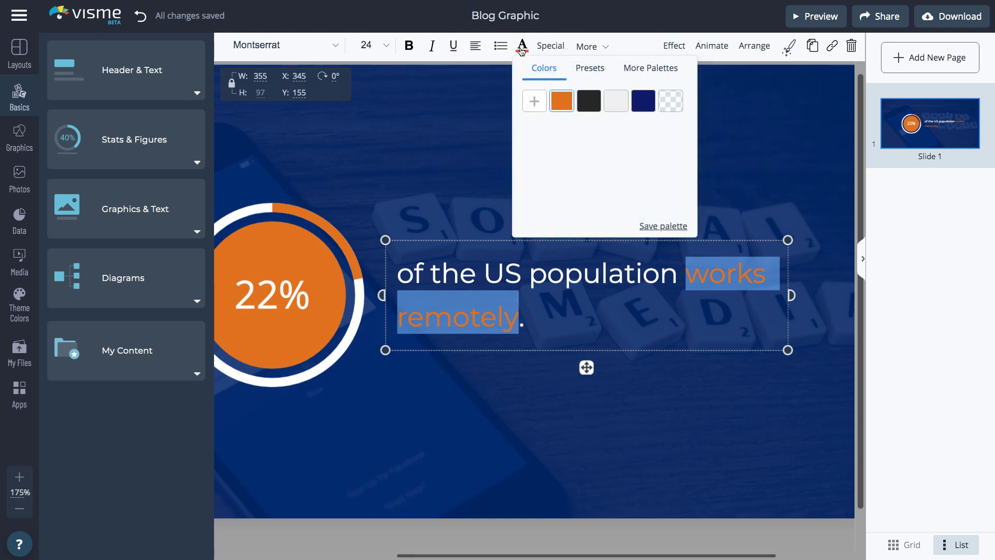
{"action": "left_click", "coordinate": [583, 71]}
{"action": "left_click", "coordinate": [542, 95]}
{"action": "left_click", "coordinate": [428, 178]}
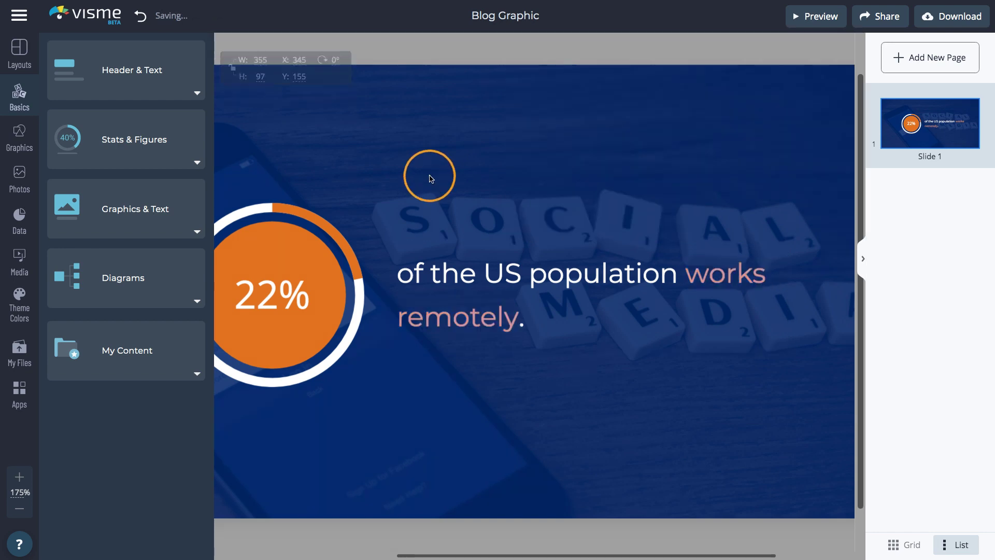
Step: Make the circle chart's frame pink and its progress ring crimson
{"action": "scroll", "coordinate": [439, 312], "scroll_direction": "left", "scroll_amount": 5}
{"action": "left_click", "coordinate": [445, 341]}
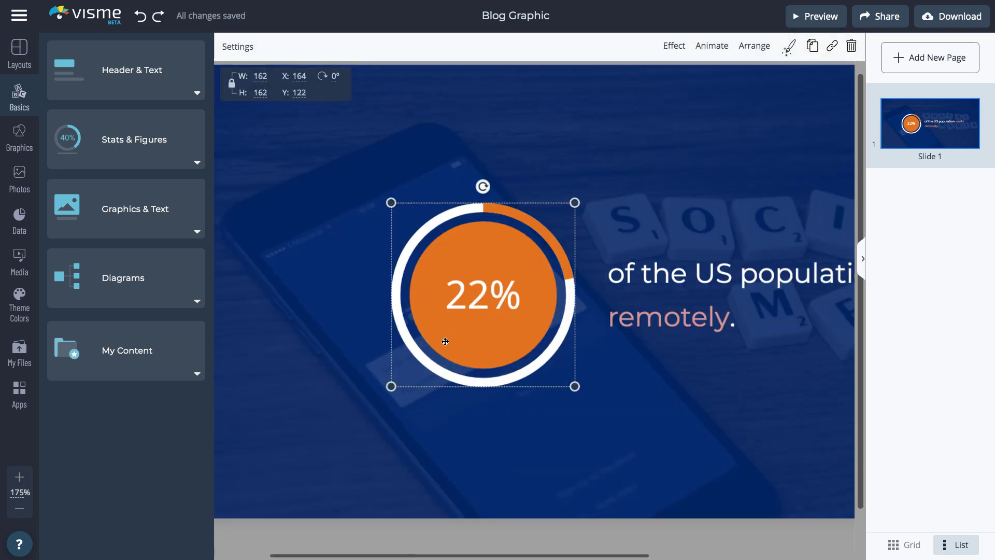
{"action": "left_click", "coordinate": [239, 48]}
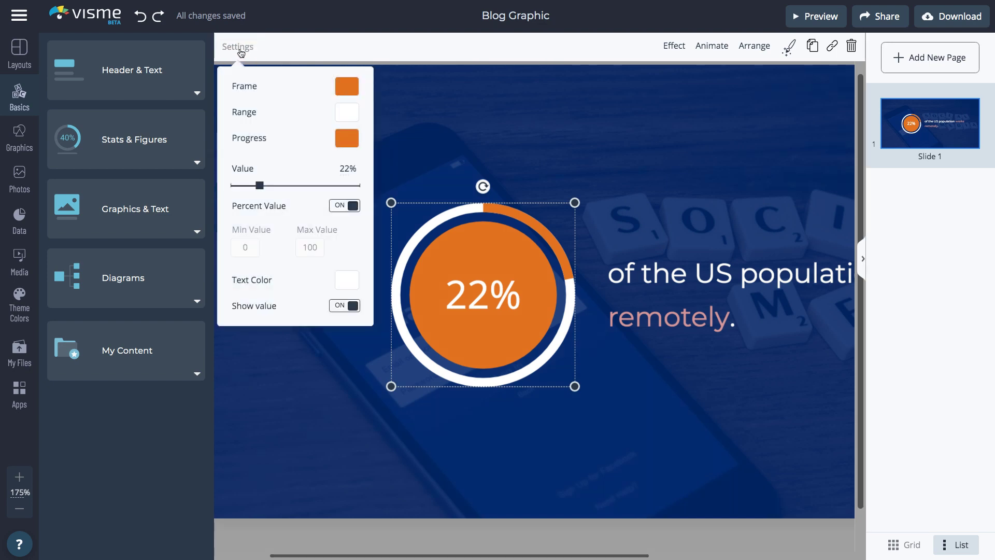
{"action": "left_click", "coordinate": [342, 91]}
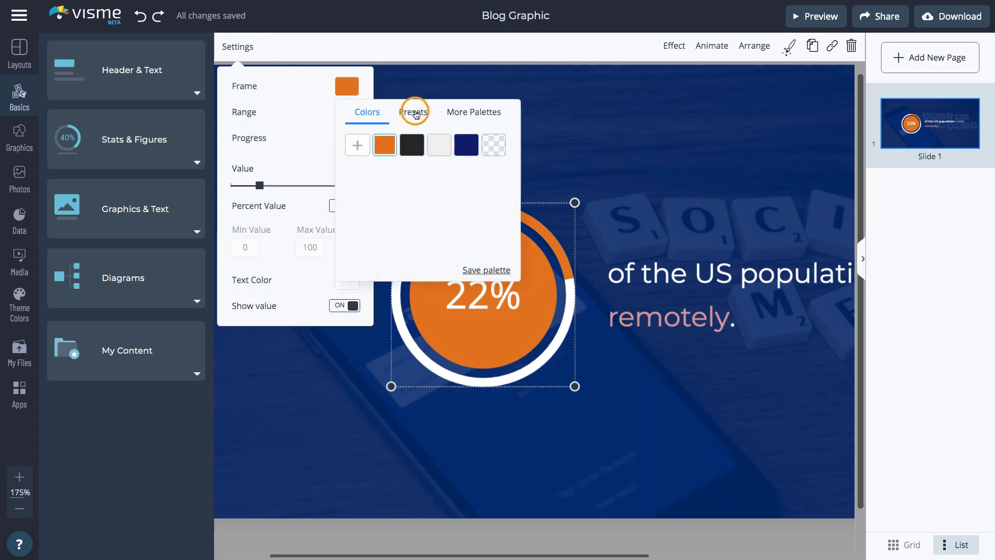
{"action": "left_click", "coordinate": [415, 113]}
{"action": "left_click", "coordinate": [392, 155]}
{"action": "left_click", "coordinate": [306, 122]}
{"action": "left_click", "coordinate": [347, 140]}
{"action": "left_click", "coordinate": [407, 163]}
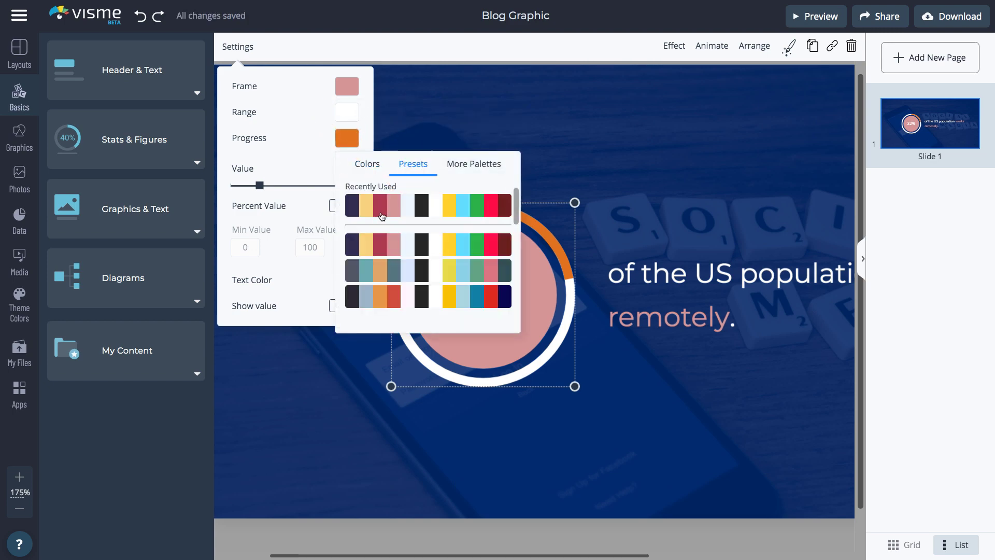
{"action": "left_click", "coordinate": [382, 216]}
{"action": "left_click", "coordinate": [295, 154]}
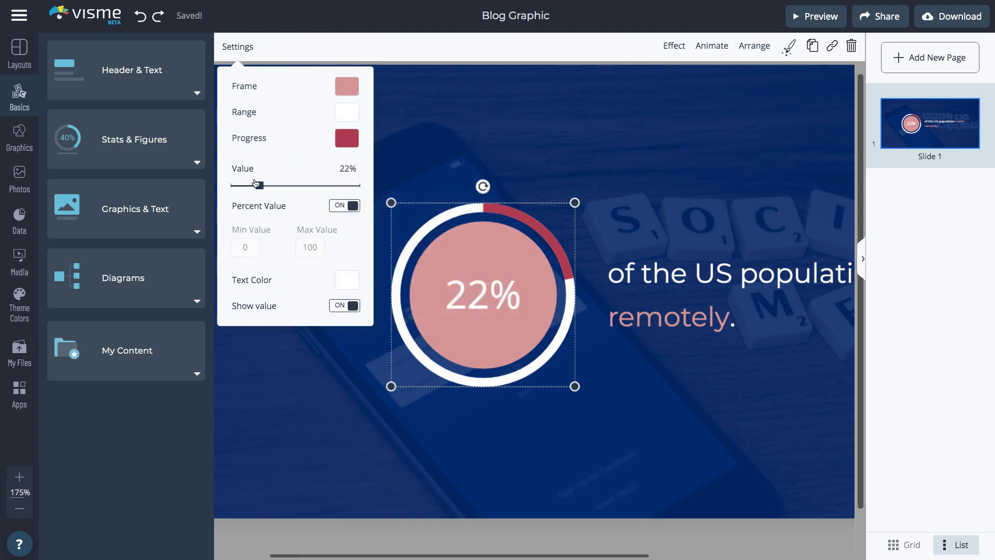
Step: Set the chart value to 18%, keeping Percent Value switched on
{"action": "mouse_move", "coordinate": [256, 182]}
{"action": "left_mouse_down"}
{"action": "mouse_move", "coordinate": [245, 195]}
{"action": "mouse_move", "coordinate": [255, 196]}
{"action": "left_mouse_up"}
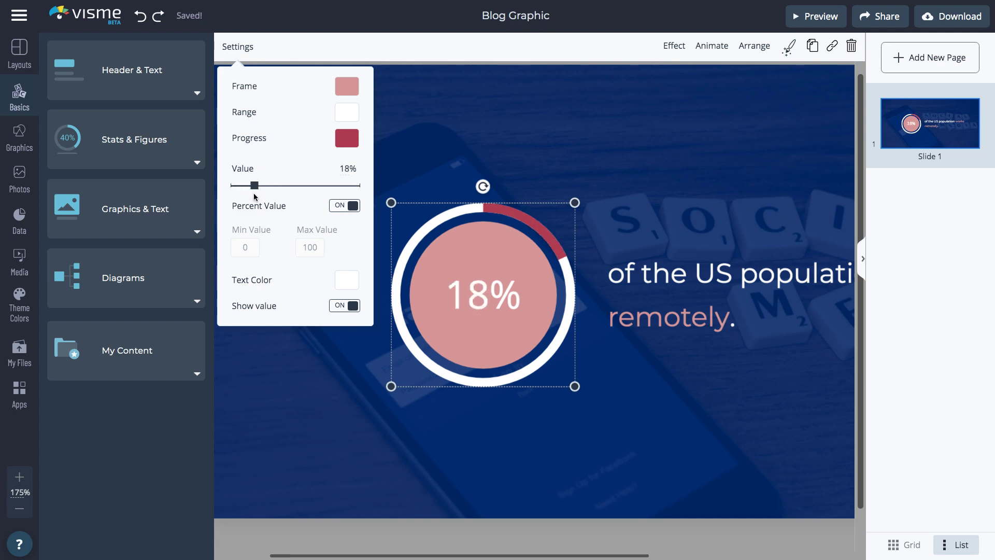
{"action": "left_click", "coordinate": [339, 208]}
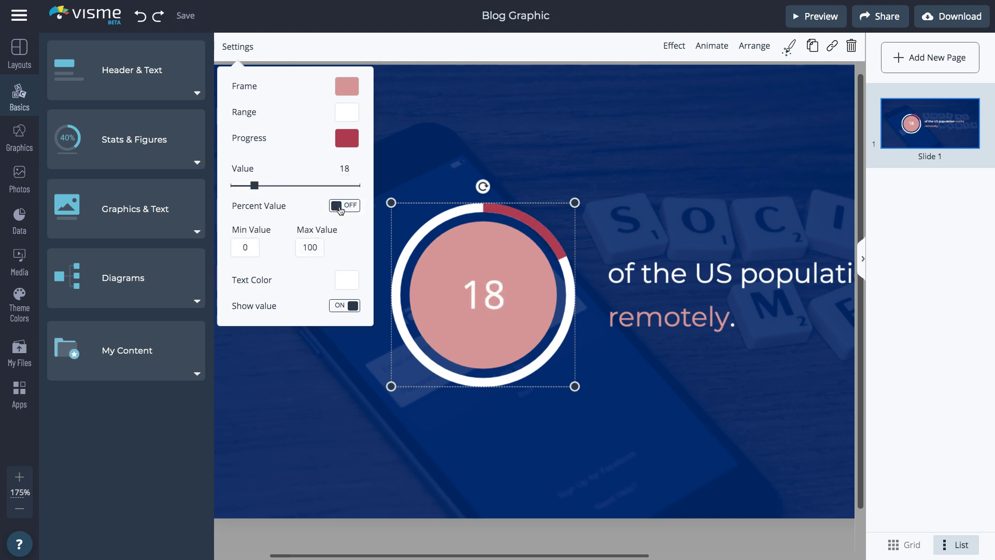
{"action": "left_click", "coordinate": [343, 207]}
Step: Search stock photos for 'laptop' and make the laptop-and-coffee photo the background
{"action": "left_click", "coordinate": [357, 381]}
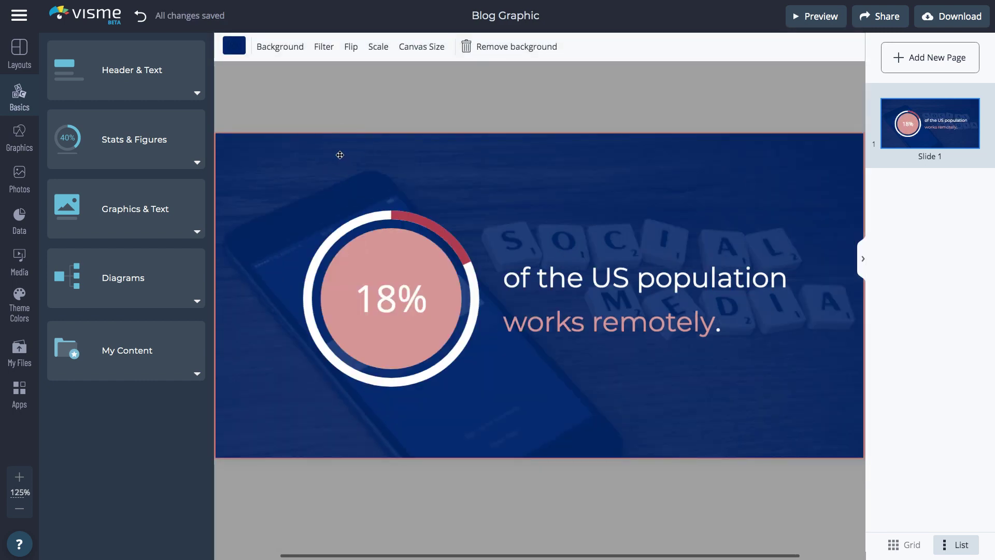
{"action": "left_click", "coordinate": [22, 175]}
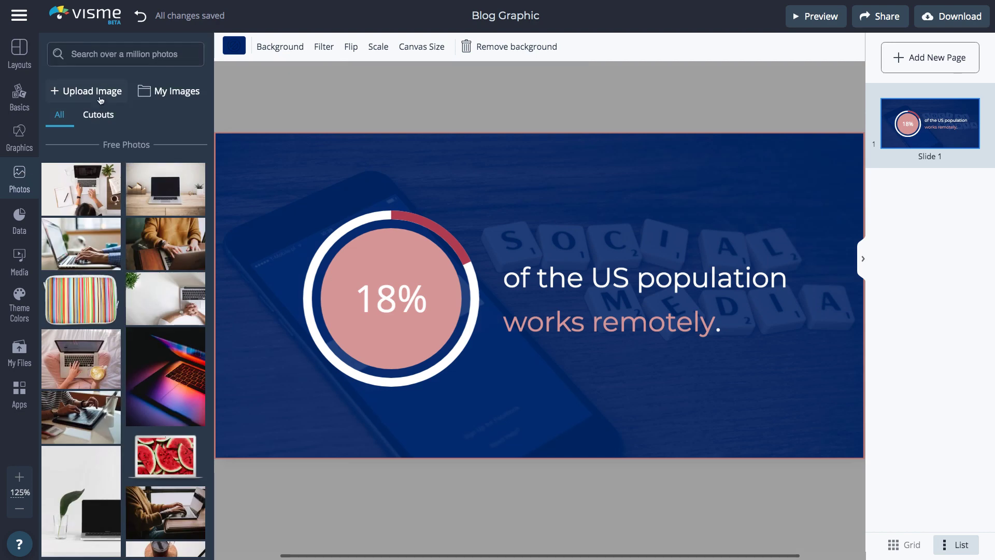
{"action": "left_click", "coordinate": [142, 52]}
{"action": "type", "text": "laptop"}
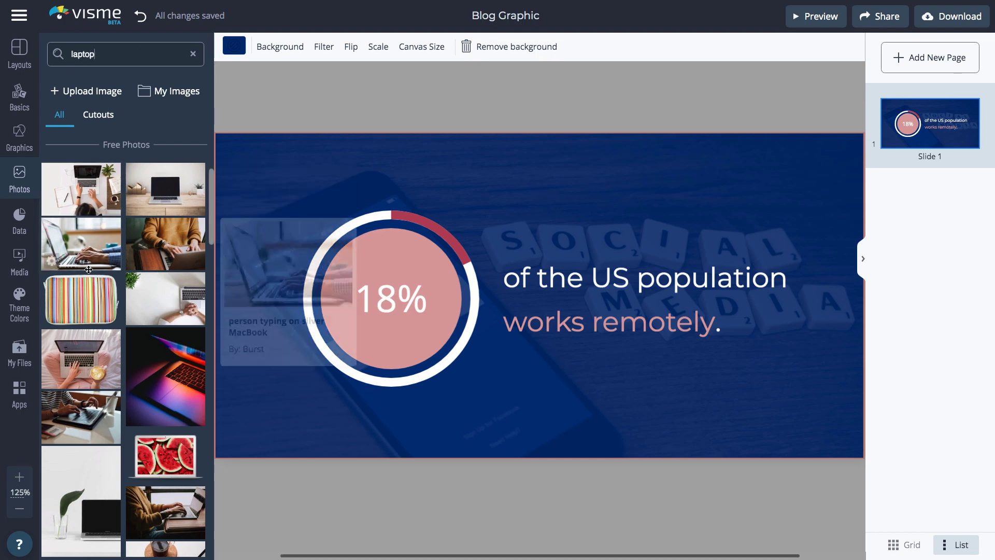
{"action": "left_click_drag", "start_coordinate": [81, 359], "coordinate": [533, 291]}
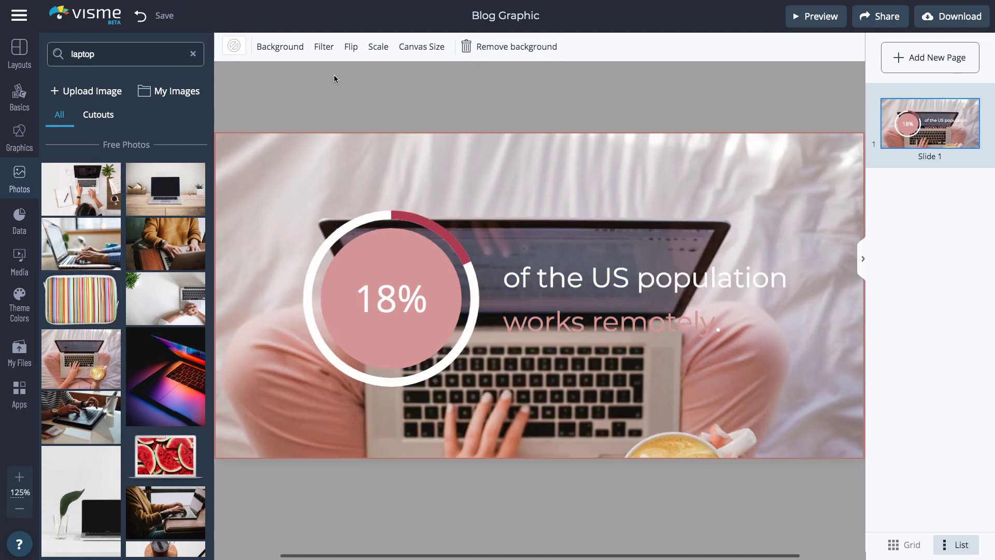
Step: Darken the background photo with a dark grey Color Overlay filter
{"action": "left_click", "coordinate": [325, 53]}
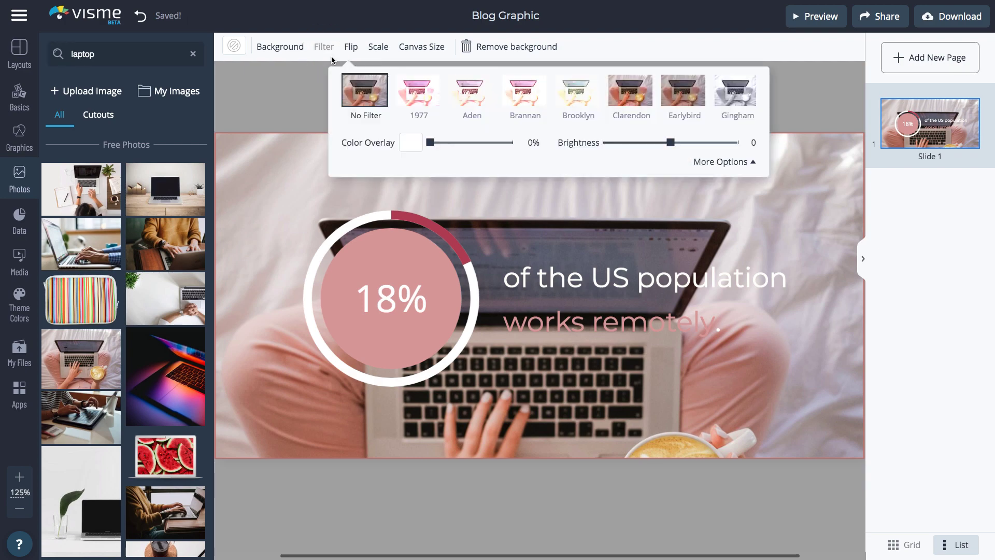
{"action": "left_click", "coordinate": [414, 142]}
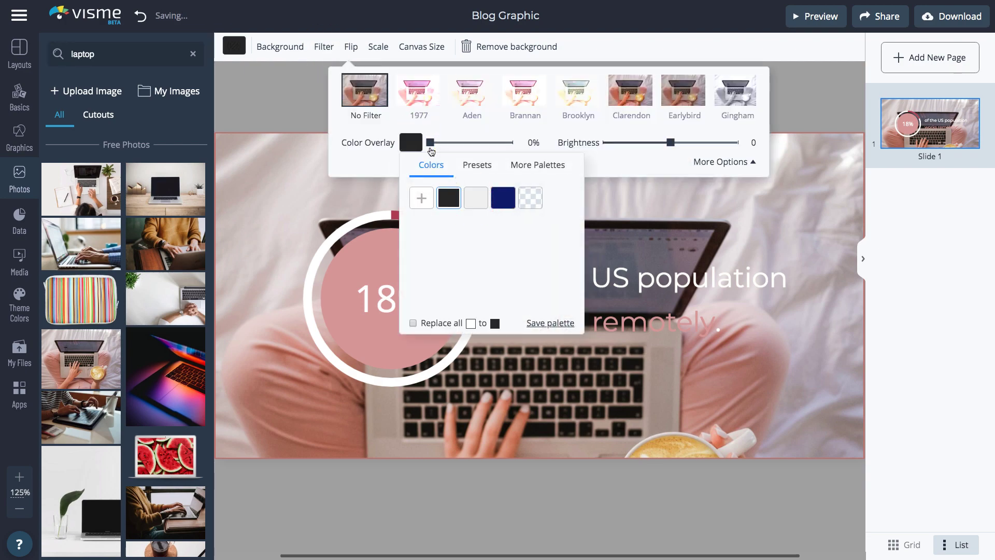
{"action": "left_click_drag", "start_coordinate": [430, 143], "coordinate": [490, 152]}
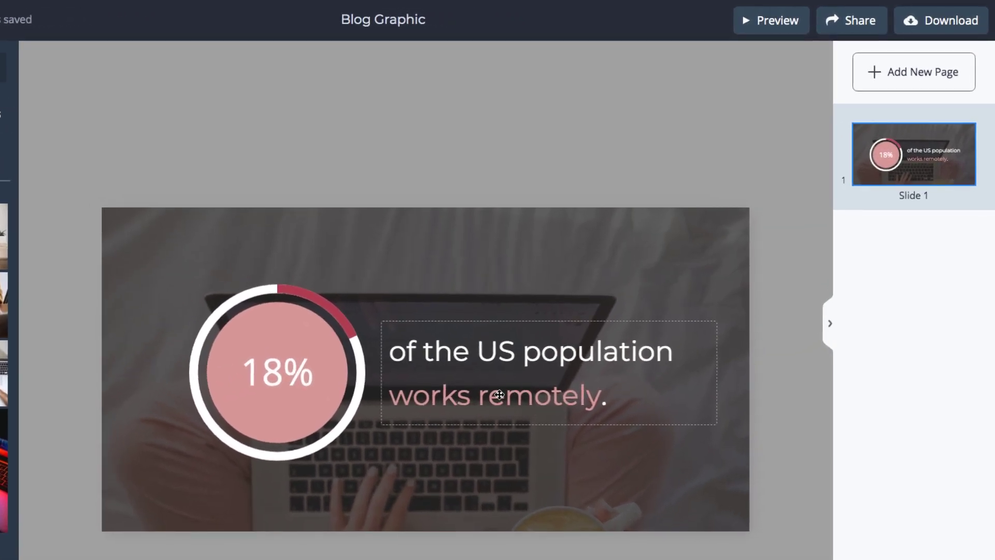
Step: Select the 18% chart plus its population caption and apply a Show Up entrance
{"action": "left_click", "coordinate": [321, 413]}
{"action": "left_click", "coordinate": [455, 408], "text": "shift"}
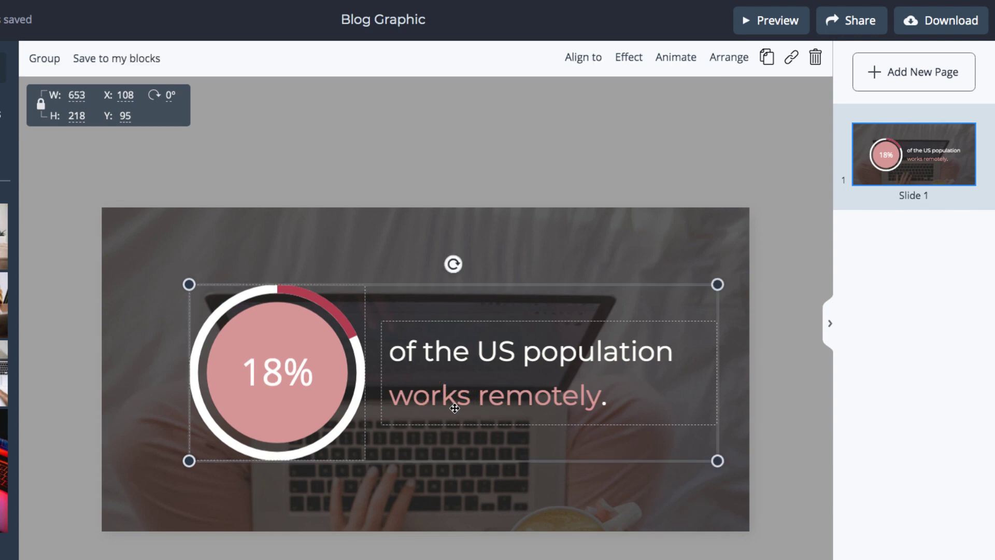
{"action": "left_click", "coordinate": [674, 57]}
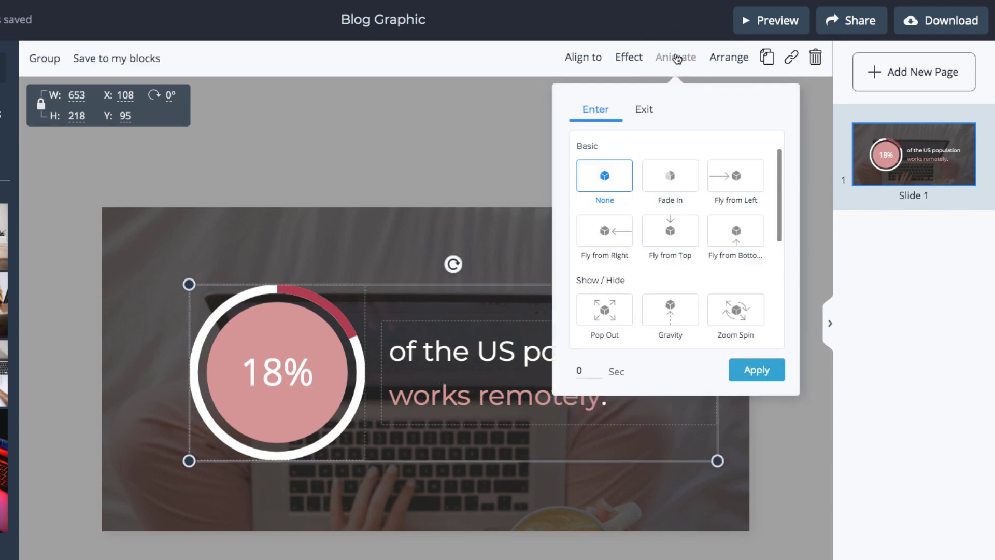
{"action": "scroll", "coordinate": [687, 264], "scroll_direction": "down", "scroll_amount": 3}
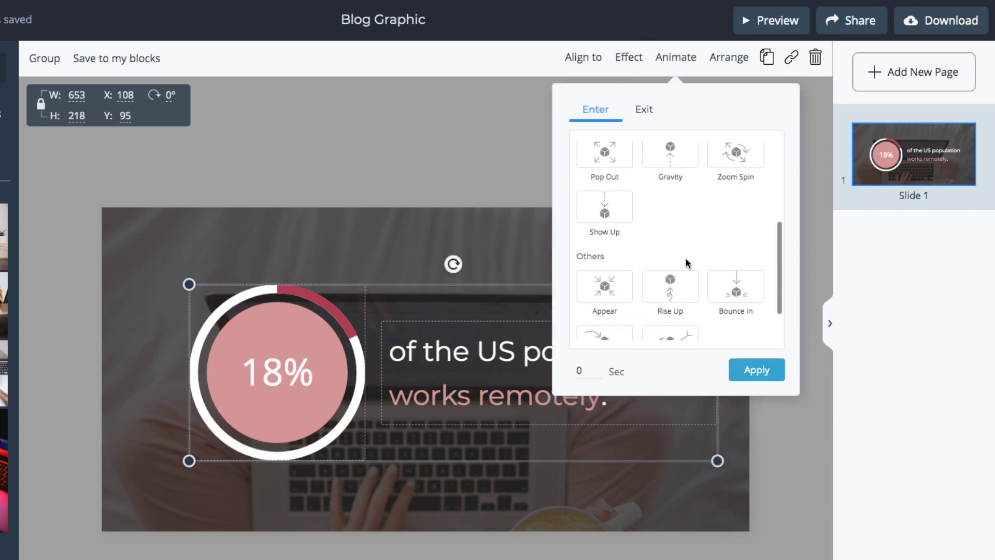
{"action": "left_click", "coordinate": [612, 218]}
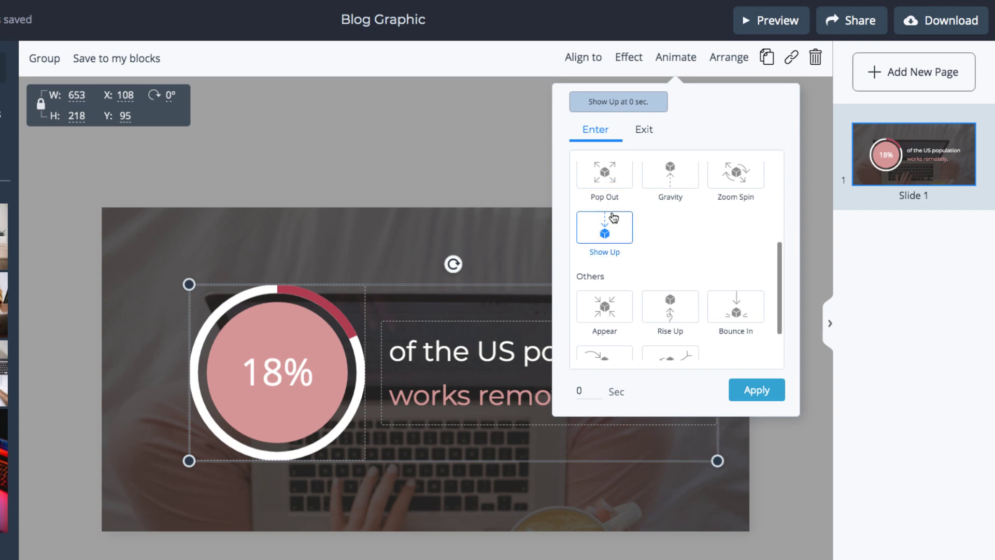
{"action": "left_click", "coordinate": [758, 394]}
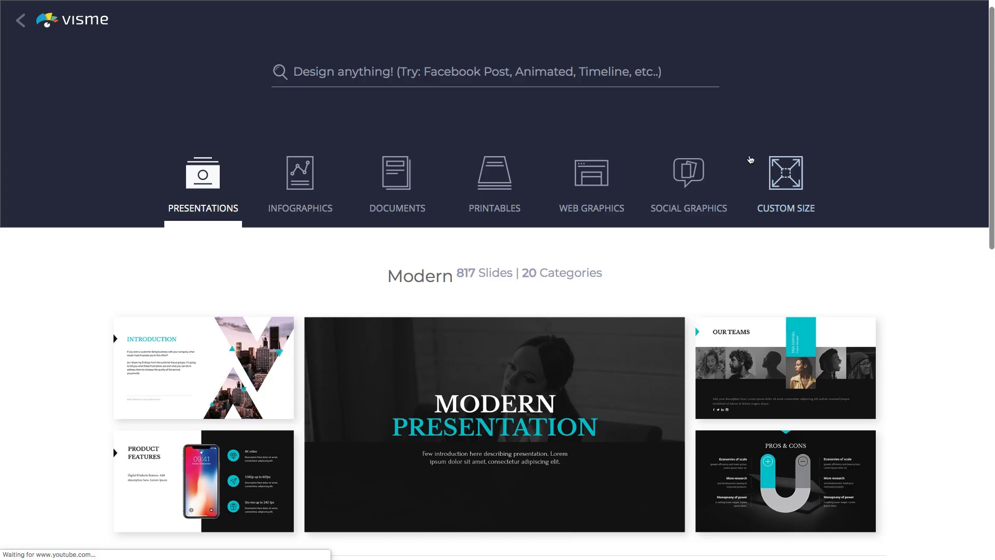
Step: Start a new blog graphic from the problem-solving steps template
{"action": "left_click", "coordinate": [589, 173]}
{"action": "left_click", "coordinate": [295, 358]}
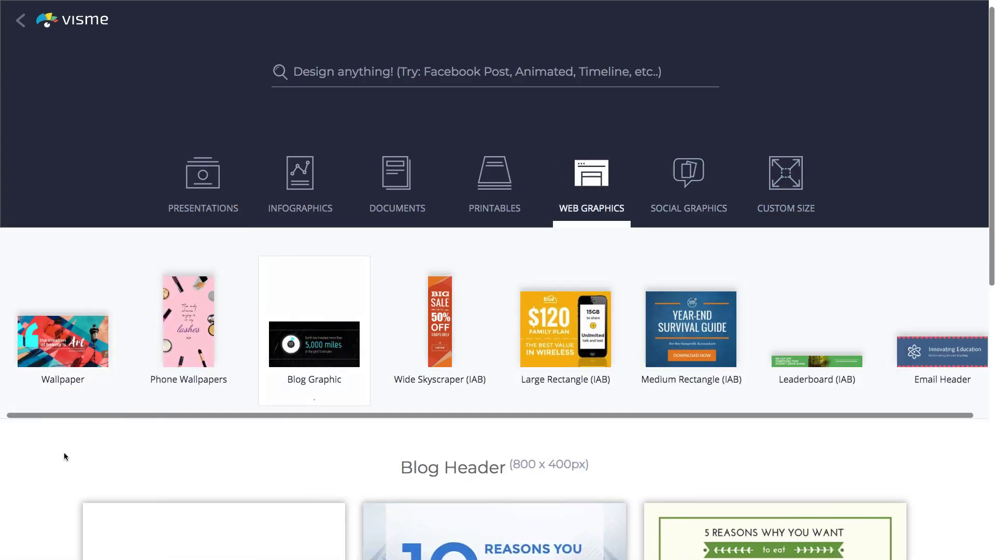
{"action": "scroll", "coordinate": [64, 452], "scroll_direction": "down", "scroll_amount": 10}
{"action": "scroll", "coordinate": [63, 452], "scroll_direction": "down", "scroll_amount": 3}
{"action": "left_click", "coordinate": [238, 354]}
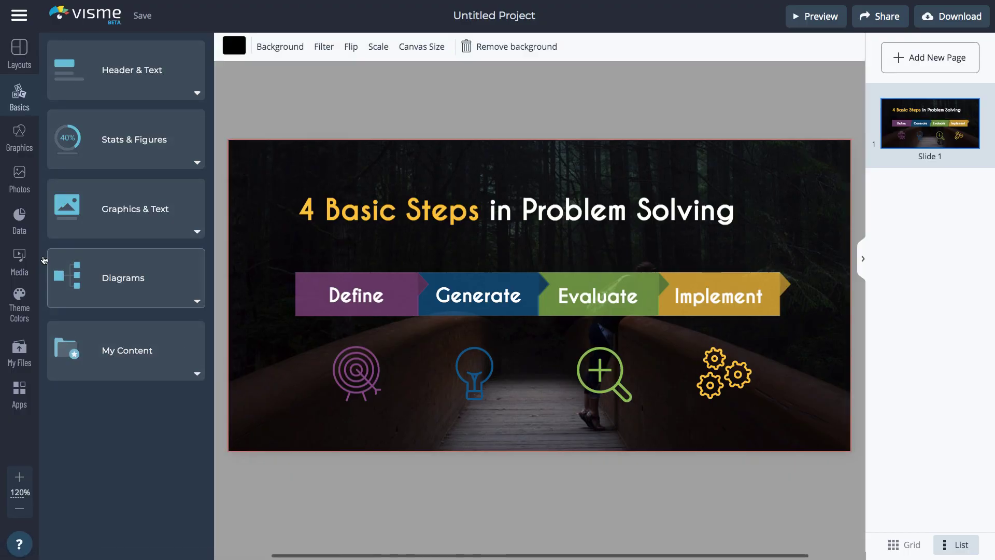
Step: Search stock photos for 'laptop' and set the group-with-laptop photo as background
{"action": "left_click", "coordinate": [16, 180]}
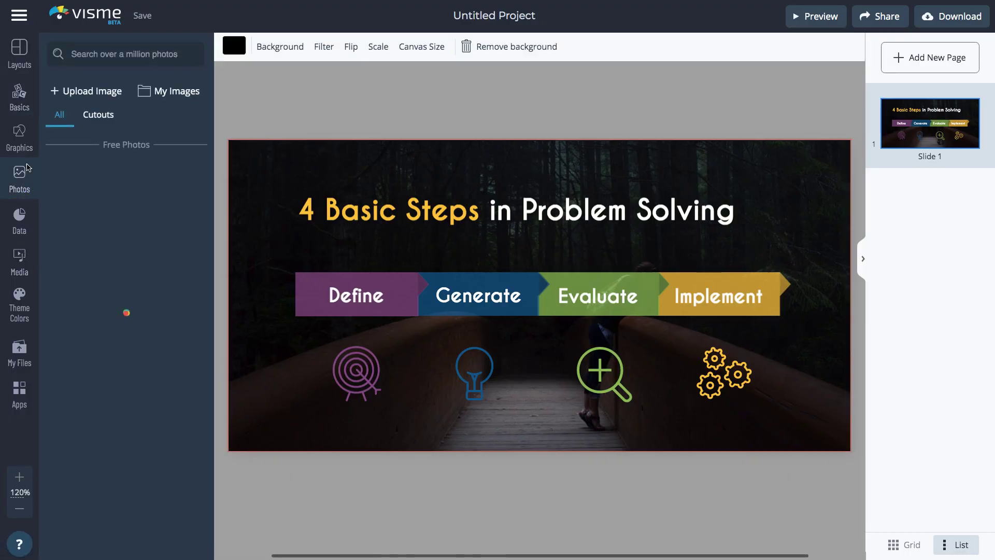
{"action": "left_click", "coordinate": [87, 62]}
{"action": "type", "text": "laptop"}
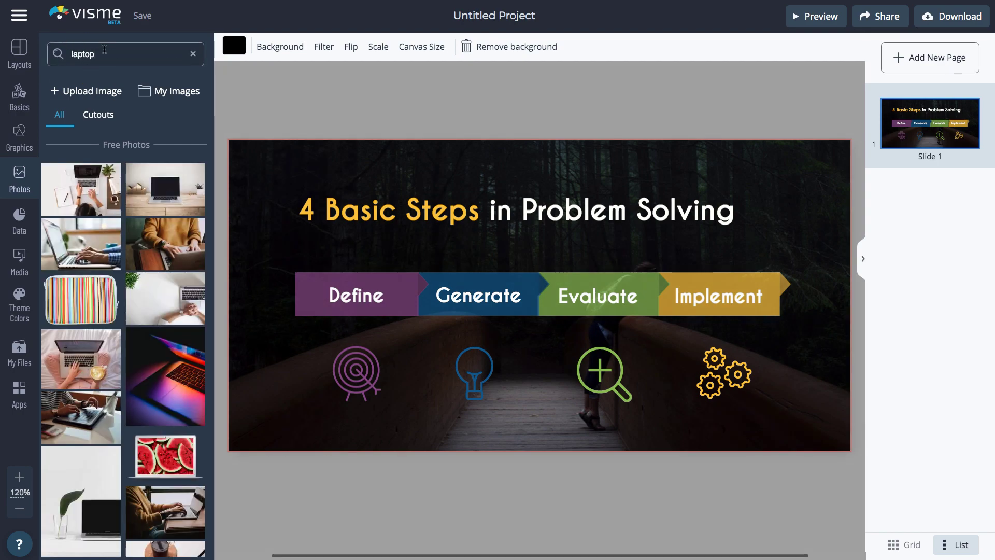
{"action": "scroll", "coordinate": [127, 263], "scroll_direction": "down", "scroll_amount": 2}
{"action": "scroll", "coordinate": [127, 263], "scroll_direction": "down", "scroll_amount": 3}
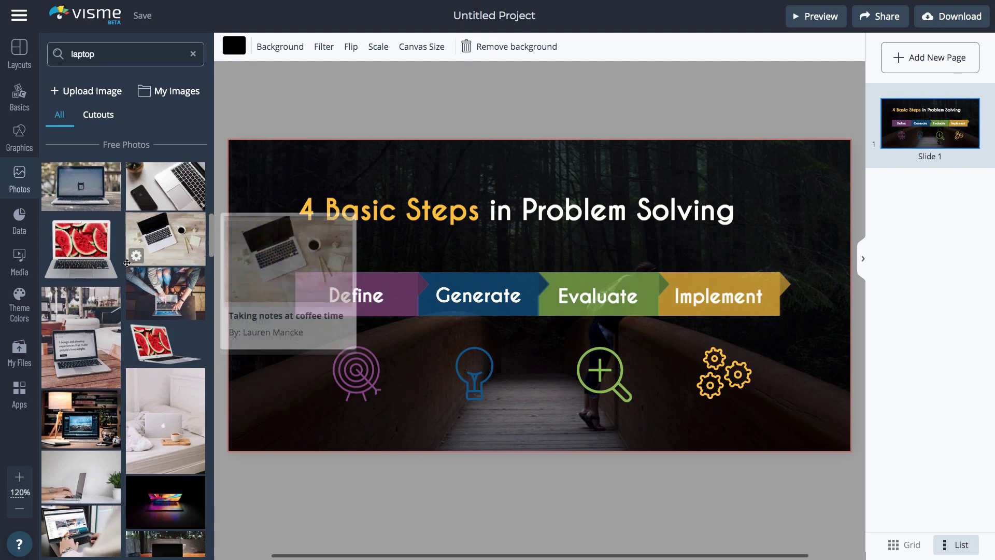
{"action": "scroll", "coordinate": [127, 263], "scroll_direction": "down", "scroll_amount": 2}
{"action": "left_click", "coordinate": [173, 273]}
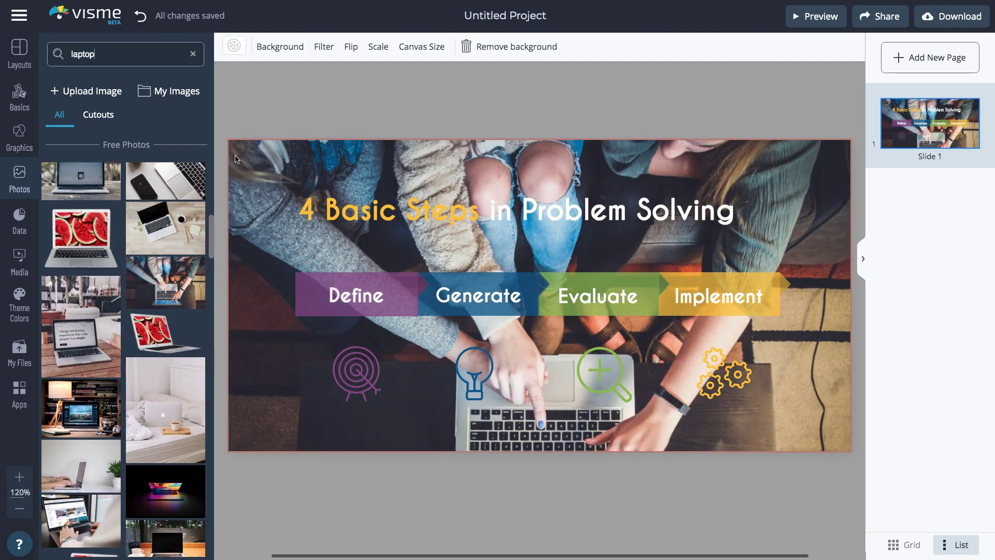
Step: Darken the background photo with a dark Color Overlay filter
{"action": "left_click", "coordinate": [326, 46]}
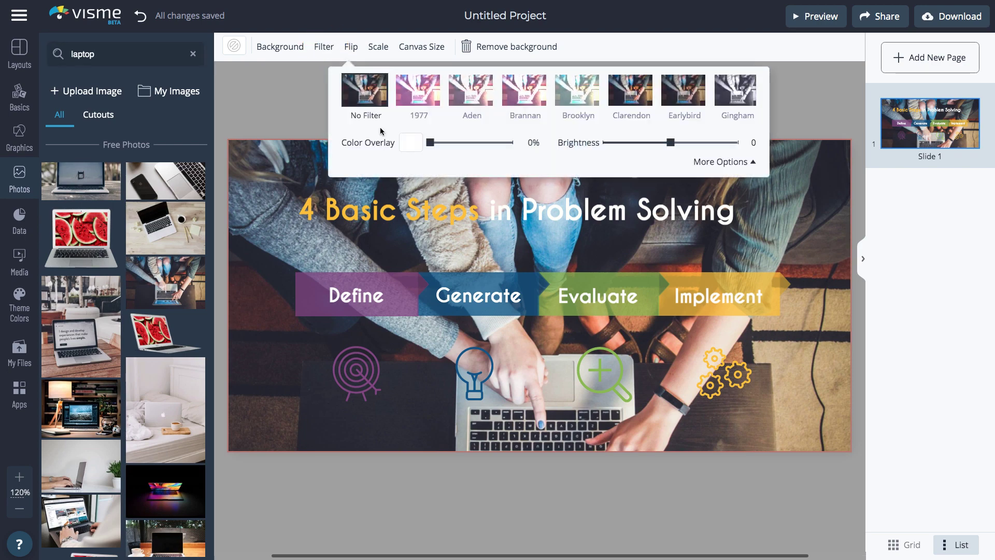
{"action": "left_click", "coordinate": [410, 143]}
{"action": "left_click", "coordinate": [448, 221]}
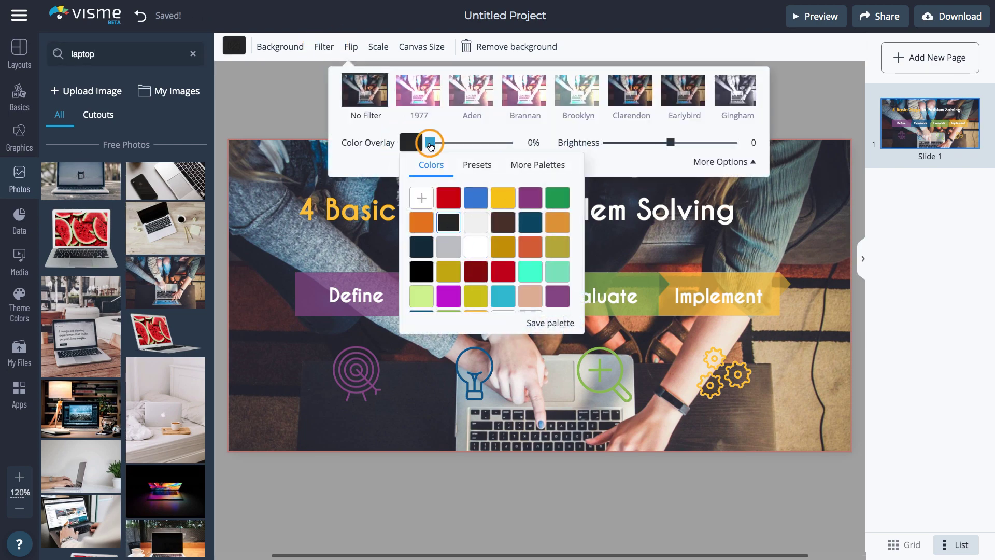
{"action": "left_click_drag", "start_coordinate": [431, 142], "coordinate": [494, 152]}
{"action": "left_click", "coordinate": [303, 120]}
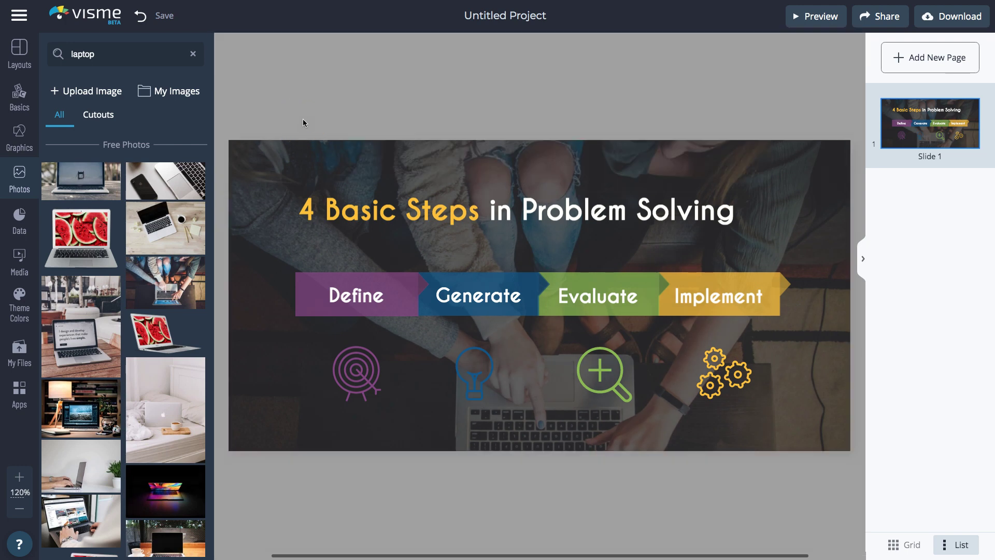
Step: Replace the target icon below Define with a diploma from the Education icons
{"action": "left_click", "coordinate": [345, 376]}
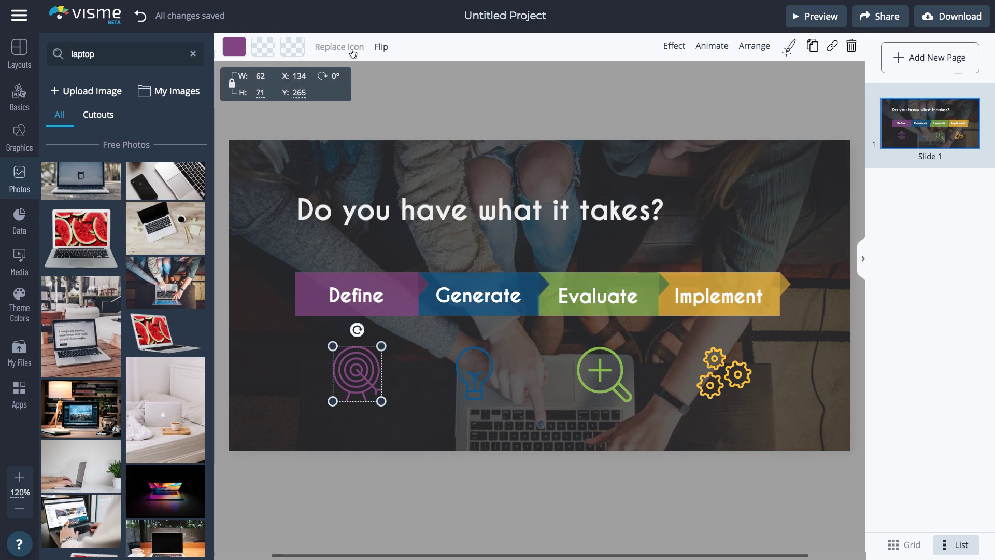
{"action": "left_click", "coordinate": [353, 48]}
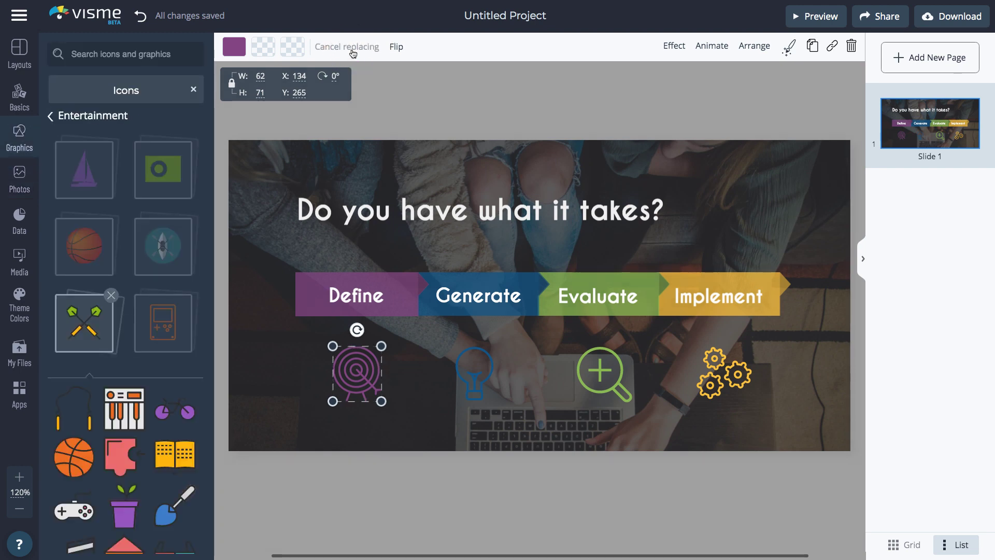
{"action": "left_click", "coordinate": [72, 54]}
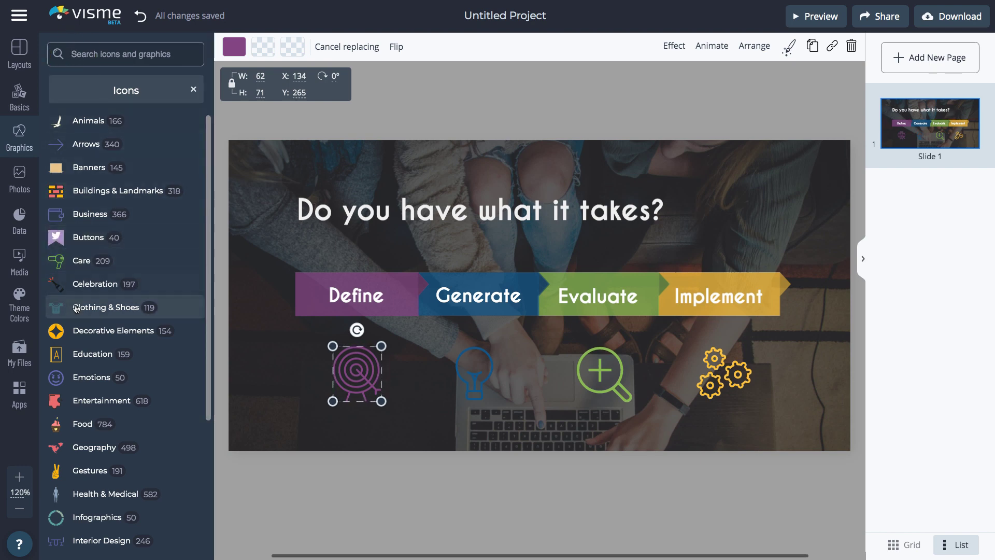
{"action": "left_click", "coordinate": [86, 354]}
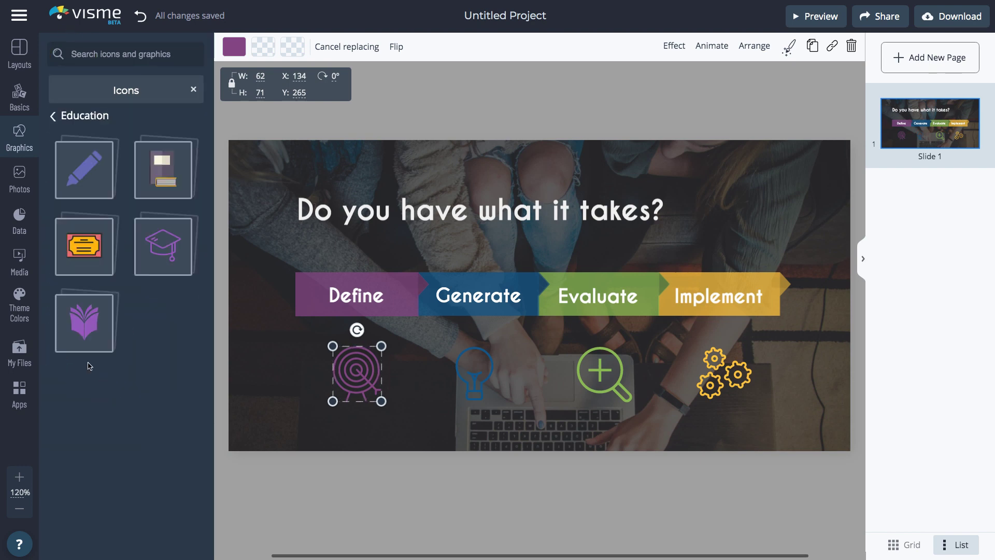
{"action": "left_click", "coordinate": [123, 477]}
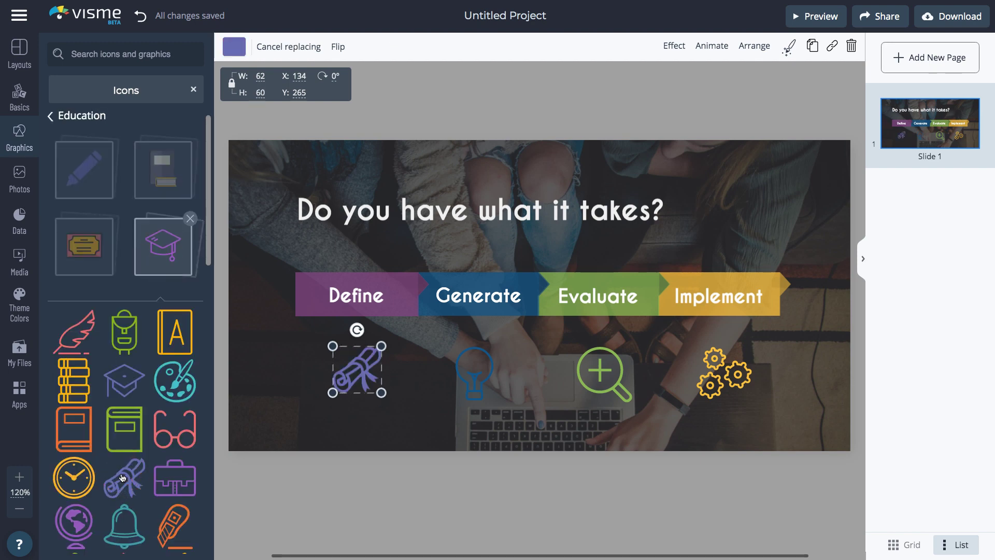
Step: Make the diploma icon white and give the title an Appear animation
{"action": "left_click", "coordinate": [235, 46]}
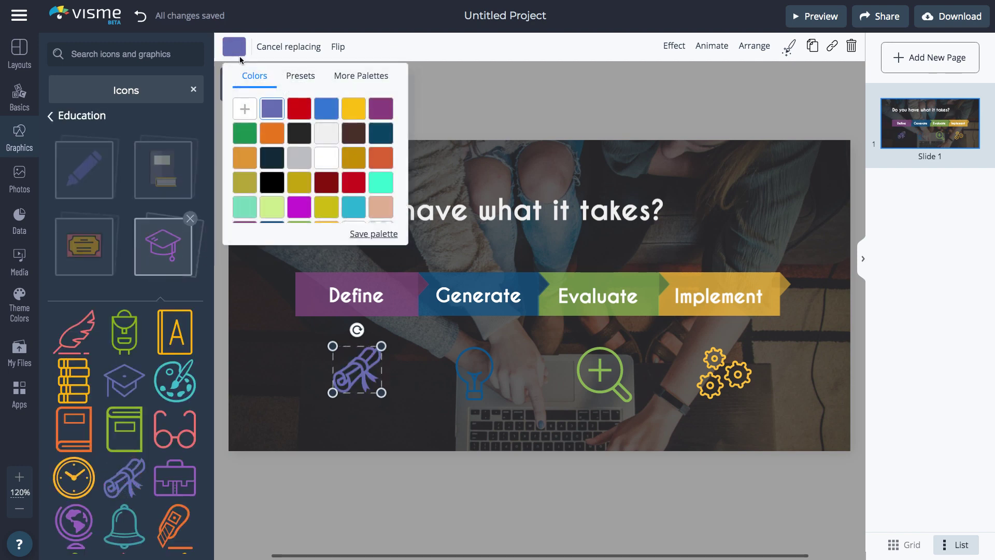
{"action": "left_click", "coordinate": [328, 133]}
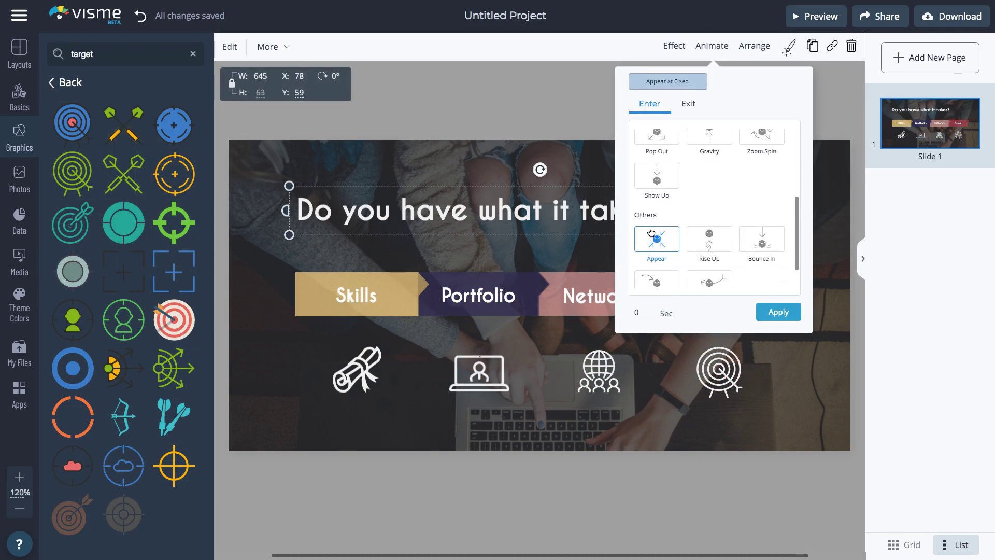
{"action": "left_click", "coordinate": [652, 232]}
Step: Confirm the title animation and give the Skills banner and diploma icon an Appear entrance
{"action": "left_click", "coordinate": [777, 312]}
{"action": "left_click", "coordinate": [285, 266]}
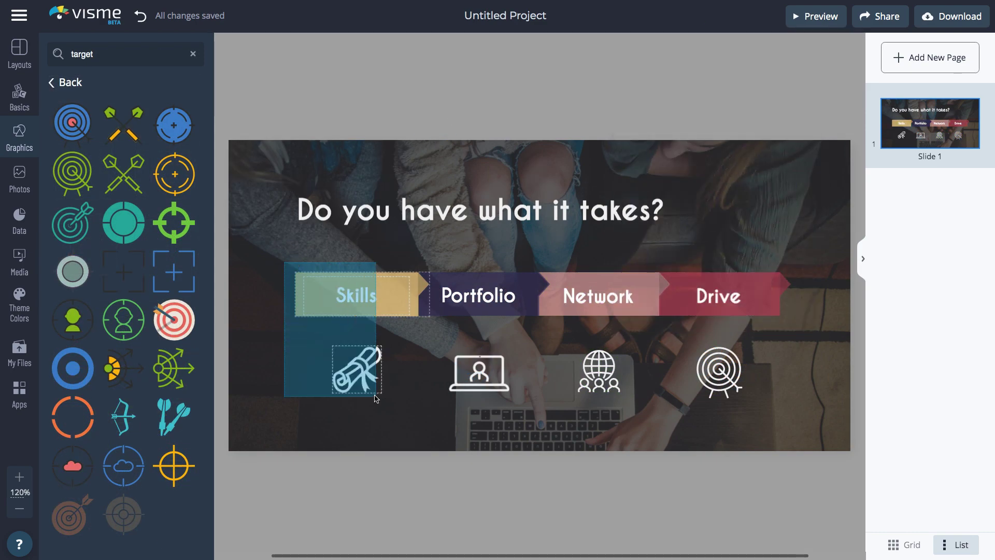
{"action": "left_click_drag", "start_coordinate": [285, 267], "coordinate": [377, 396]}
{"action": "left_click", "coordinate": [740, 46]}
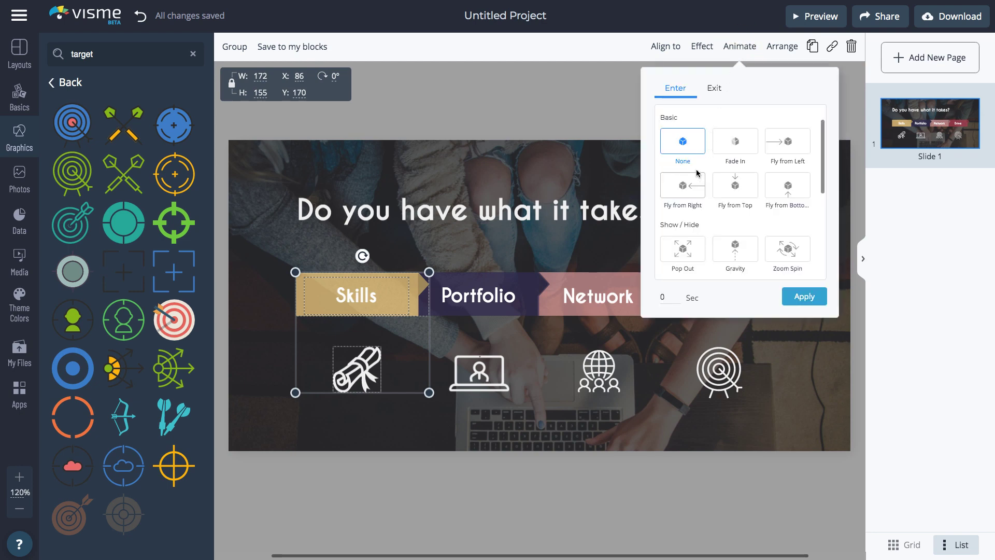
{"action": "scroll", "coordinate": [684, 207], "scroll_direction": "down", "scroll_amount": 3}
{"action": "left_click", "coordinate": [683, 213]}
{"action": "left_click", "coordinate": [661, 312]}
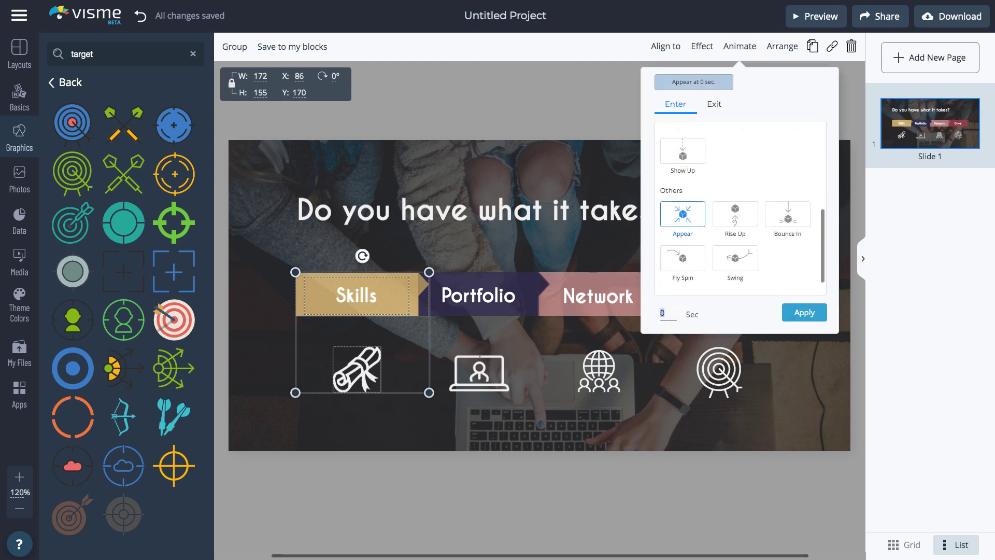
{"action": "type", "text": "1"}
{"action": "left_click", "coordinate": [793, 313]}
Step: Give the Portfolio and Network banner-and-icon pairs Appear entrance animations
{"action": "left_click_drag", "start_coordinate": [486, 251], "coordinate": [490, 388]}
{"action": "left_click", "coordinate": [744, 45]}
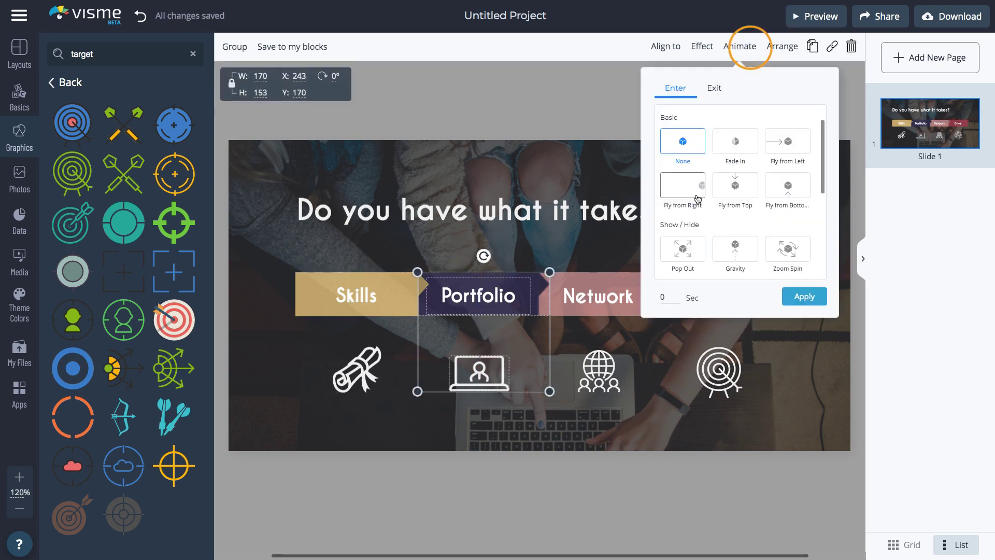
{"action": "scroll", "coordinate": [683, 207], "scroll_direction": "down", "scroll_amount": 3}
{"action": "left_click", "coordinate": [693, 213]}
{"action": "left_click", "coordinate": [793, 313]}
{"action": "left_click_drag", "start_coordinate": [589, 244], "coordinate": [601, 389]}
{"action": "left_click", "coordinate": [746, 51]}
{"action": "scroll", "coordinate": [680, 254], "scroll_direction": "down", "scroll_amount": 3}
{"action": "left_click", "coordinate": [664, 314]}
{"action": "left_click", "coordinate": [804, 313]}
Step: Animate the Drive banner and target icon with Appear, then preview the graphic
{"action": "left_click_drag", "start_coordinate": [695, 249], "coordinate": [721, 399]}
{"action": "left_click", "coordinate": [740, 45]}
{"action": "scroll", "coordinate": [693, 206], "scroll_direction": "down", "scroll_amount": 3}
{"action": "left_click", "coordinate": [679, 254]}
{"action": "left_click", "coordinate": [805, 297]}
{"action": "left_click", "coordinate": [814, 19]}
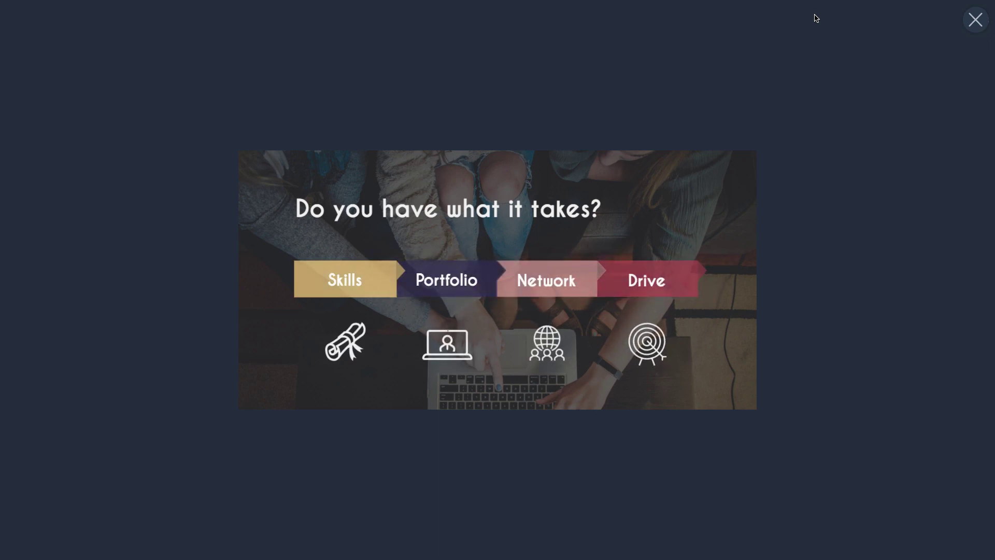
{"action": "left_click", "coordinate": [976, 19]}
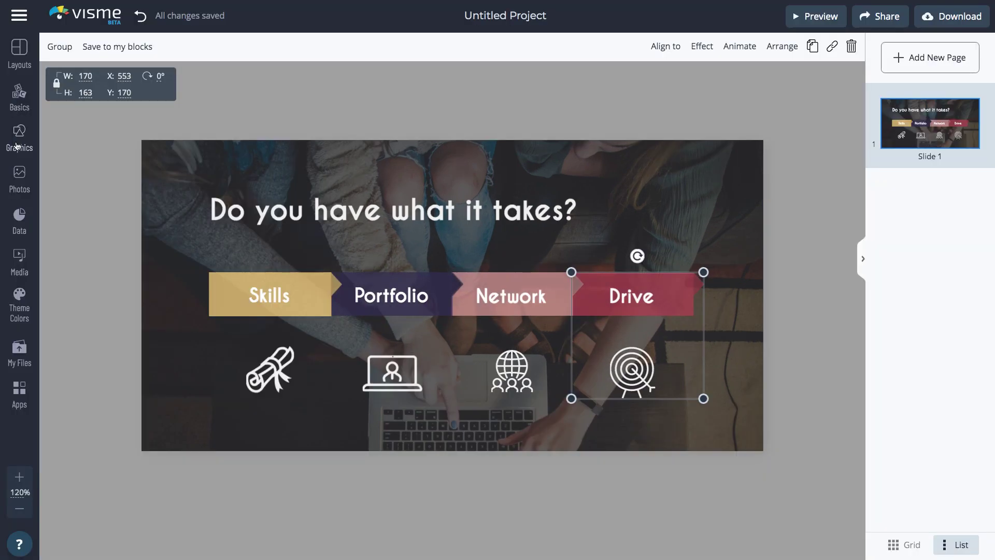
Step: Browse all Business & Finance animated illustrations in outline and isometric styles
{"action": "left_click", "coordinate": [17, 146]}
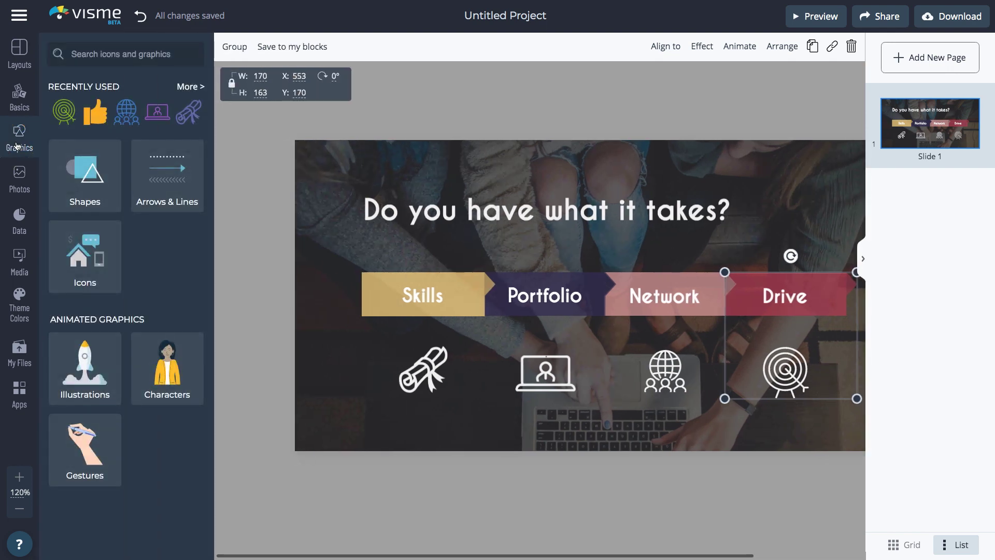
{"action": "left_click", "coordinate": [108, 367]}
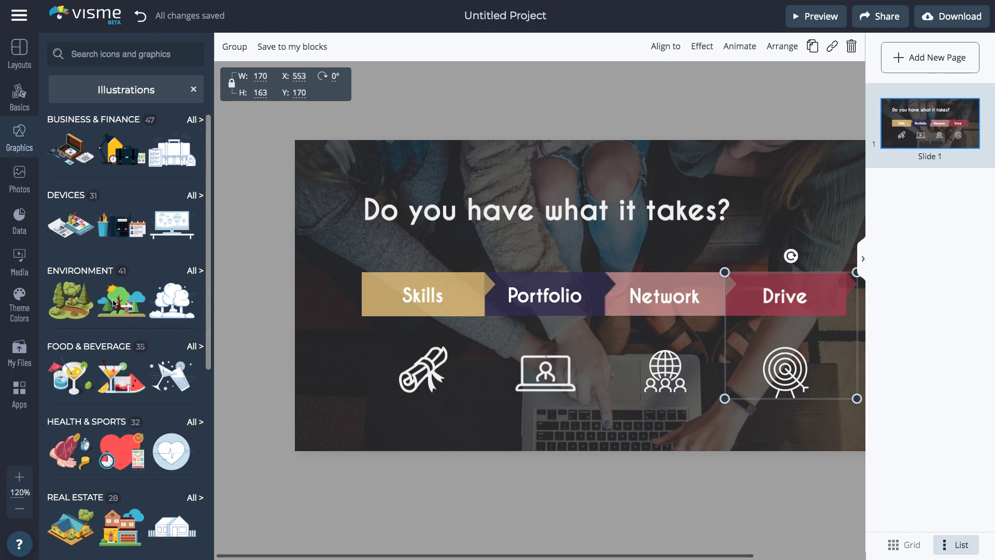
{"action": "left_click", "coordinate": [189, 119]}
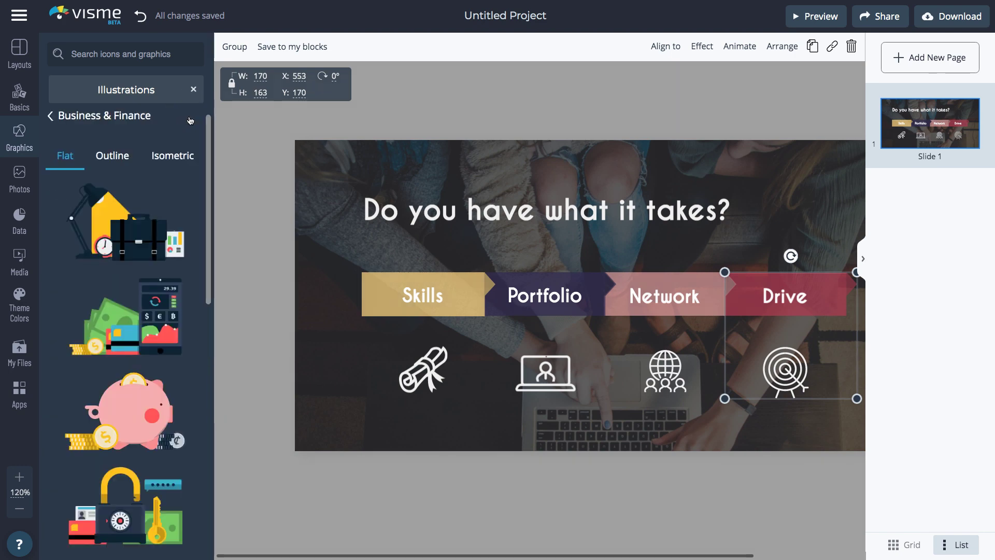
{"action": "left_click", "coordinate": [111, 162]}
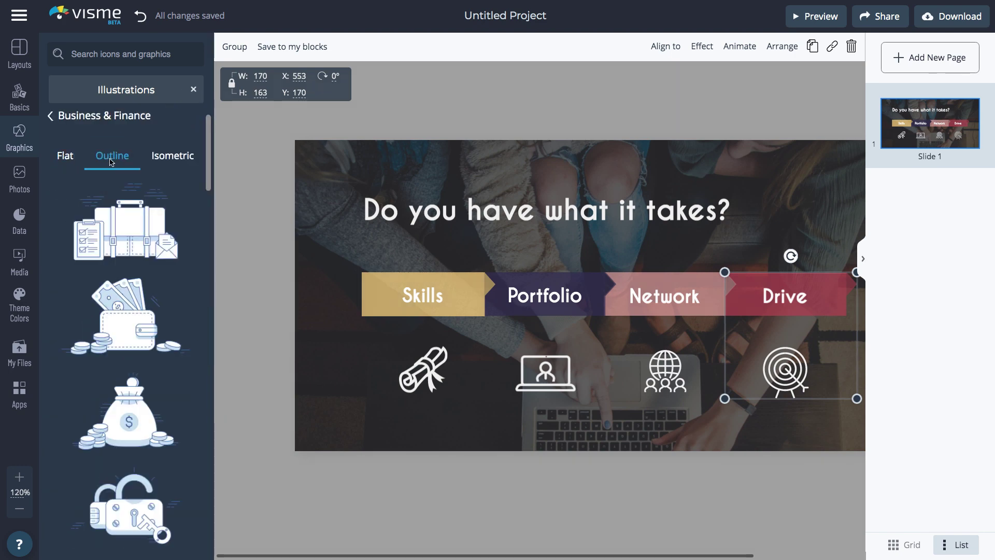
{"action": "left_click", "coordinate": [173, 156]}
{"action": "left_click", "coordinate": [193, 89]}
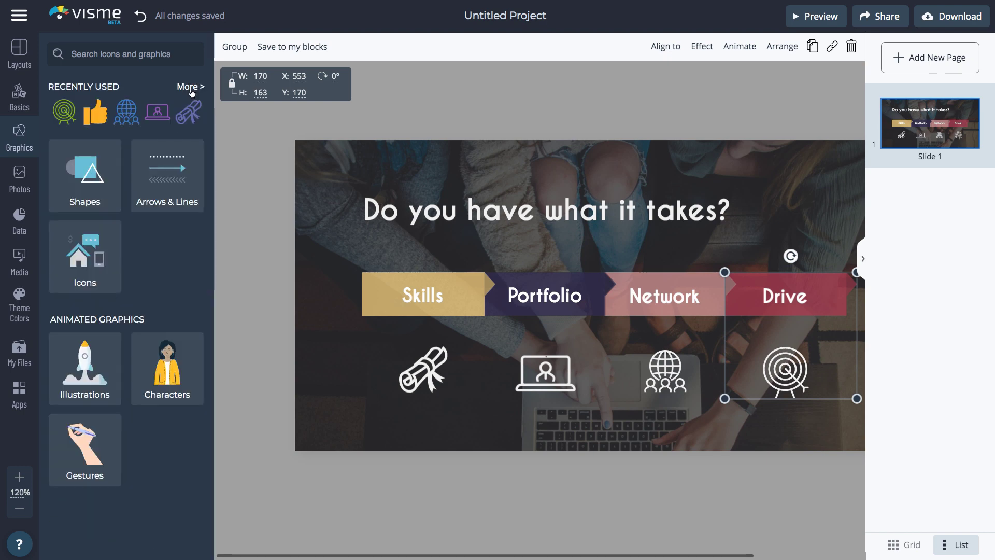
Step: Show all Casual animated characters and deselect the Drive banner group
{"action": "left_click", "coordinate": [151, 386]}
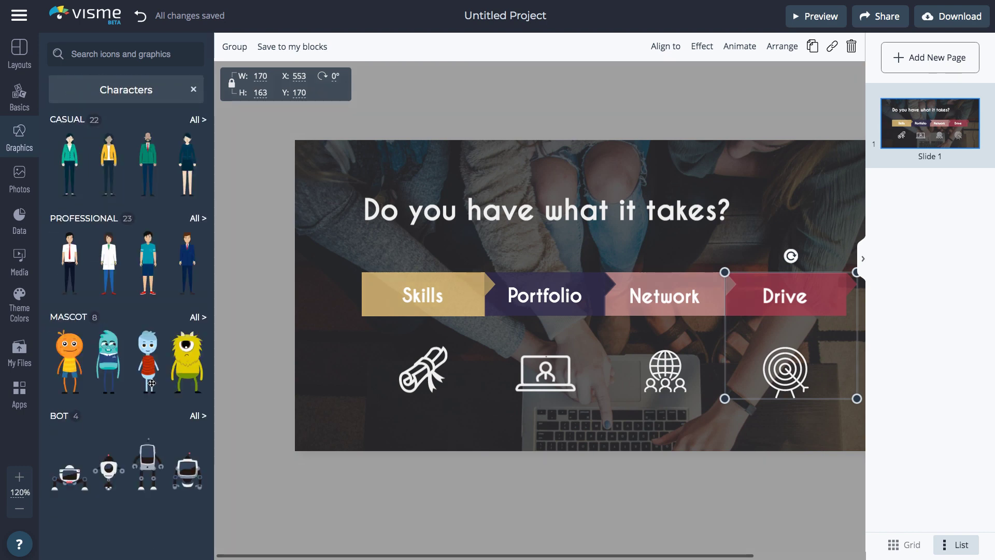
{"action": "left_click", "coordinate": [197, 120]}
{"action": "left_click", "coordinate": [487, 264]}
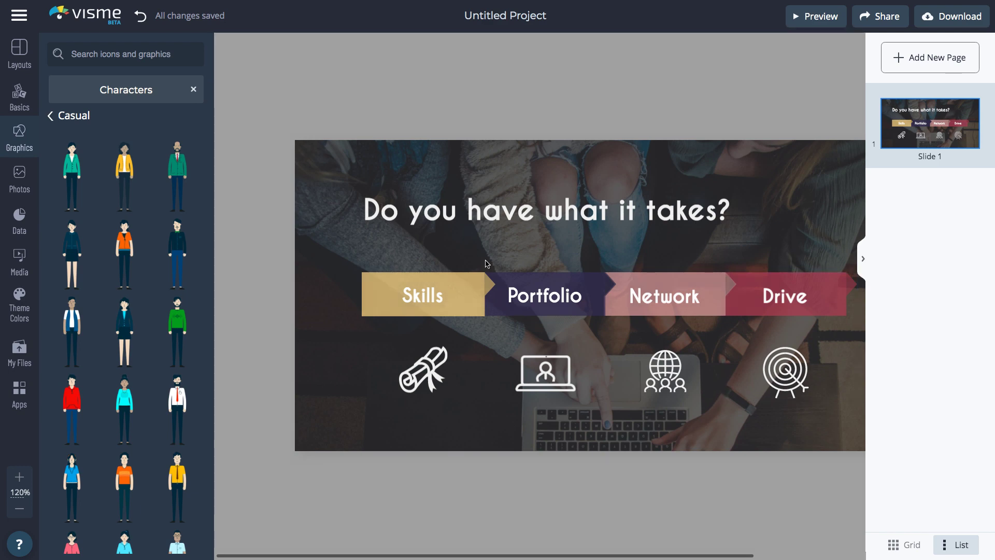
Step: Try the purple-yellow-red and purple-pink palettes, then apply the teal theme palette
{"action": "left_click", "coordinate": [19, 311]}
{"action": "left_click", "coordinate": [137, 91]}
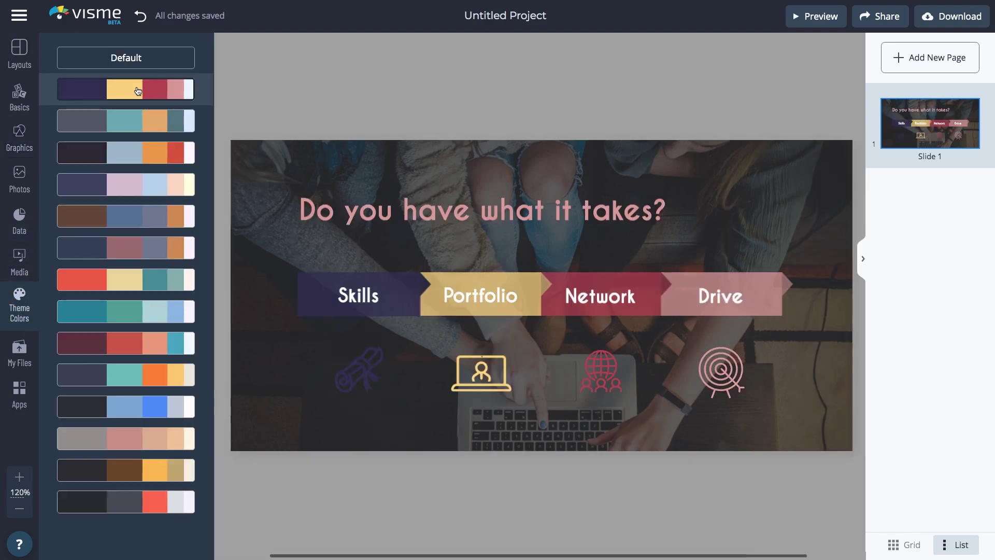
{"action": "left_click", "coordinate": [128, 188]}
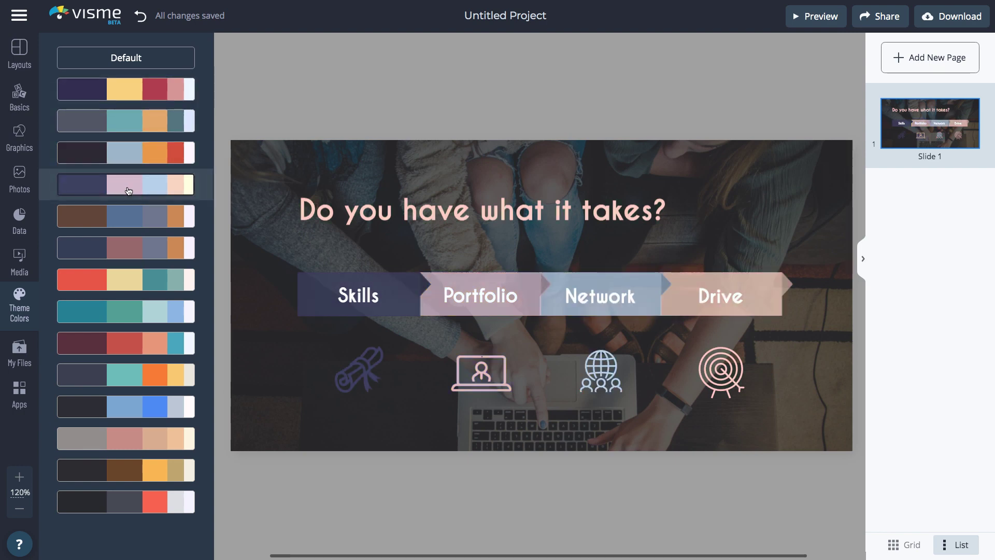
{"action": "left_click", "coordinate": [112, 317]}
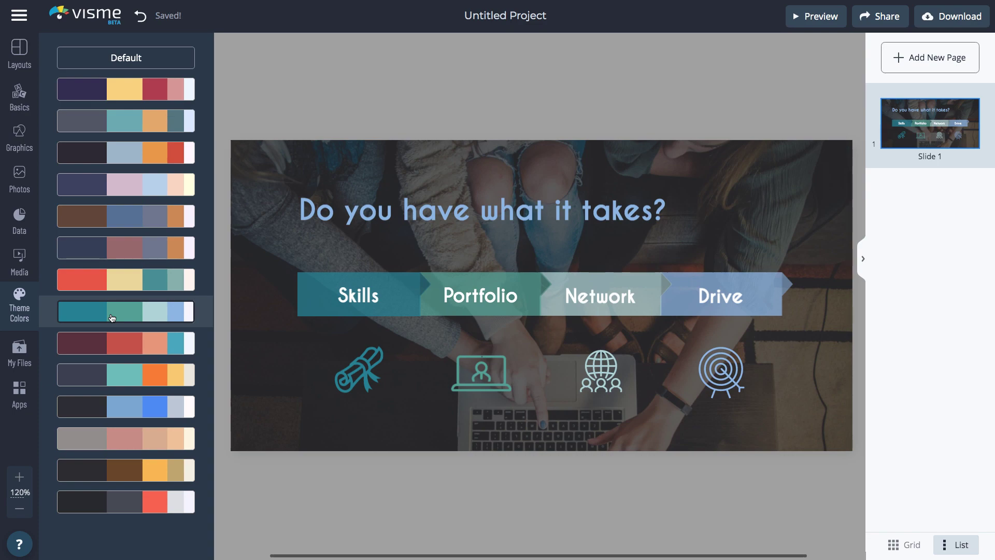
Step: Publish the graphic, then copy its Responsive embed code rather than fixed-width
{"action": "left_click", "coordinate": [888, 16]}
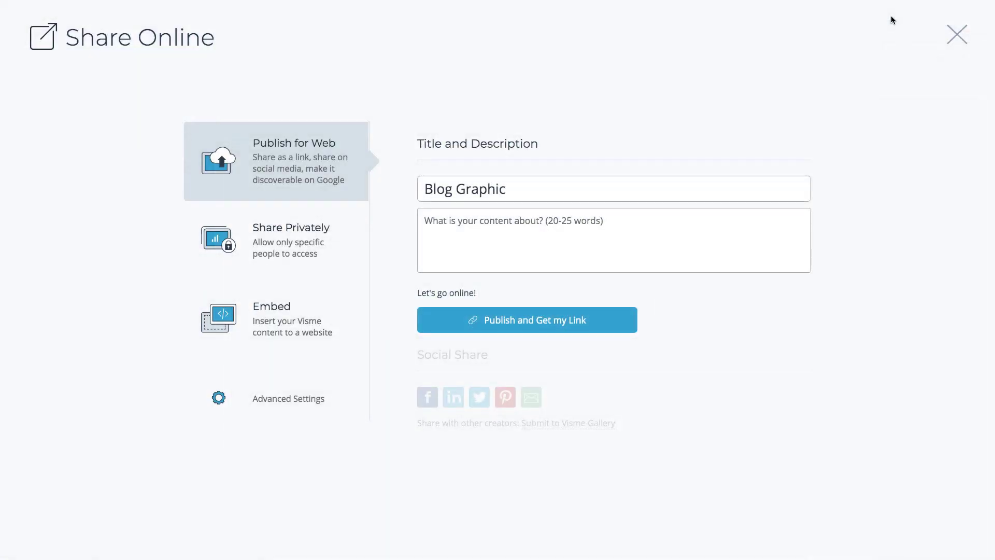
{"action": "left_click", "coordinate": [503, 324]}
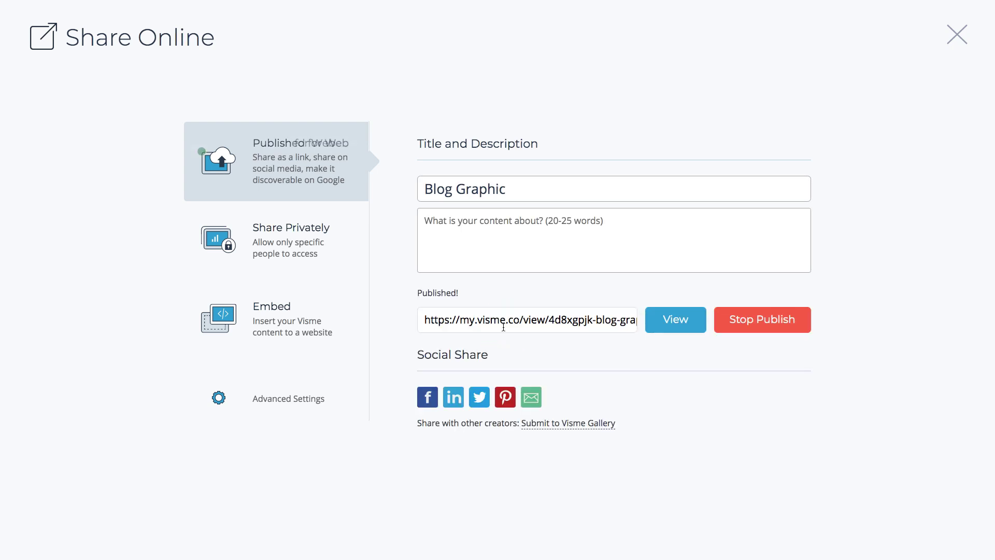
{"action": "left_click", "coordinate": [291, 325]}
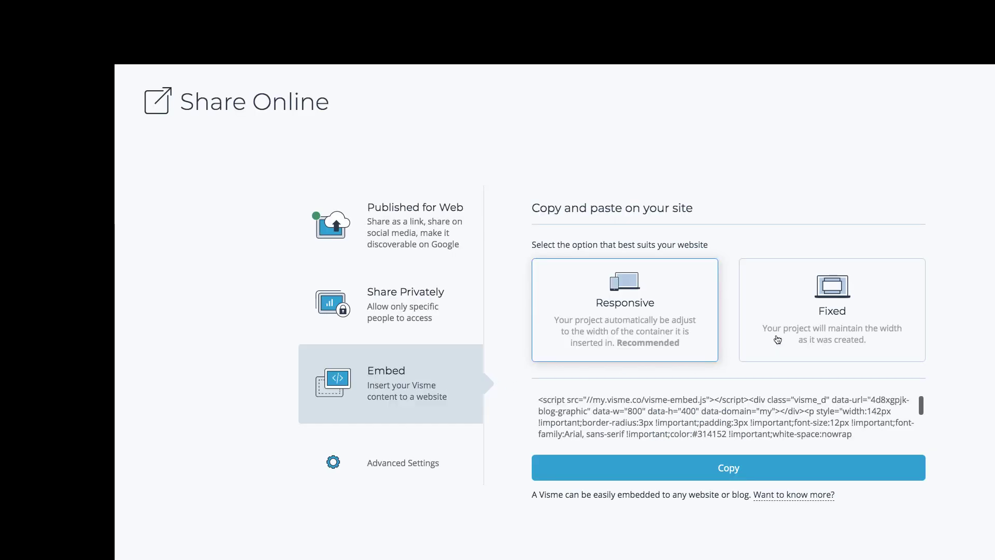
{"action": "left_click", "coordinate": [778, 339]}
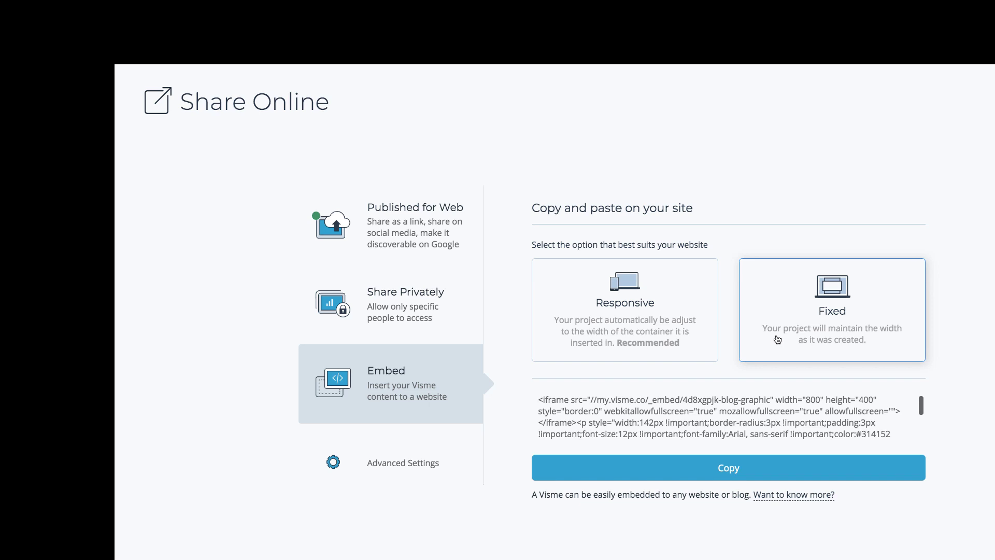
{"action": "left_click", "coordinate": [696, 332]}
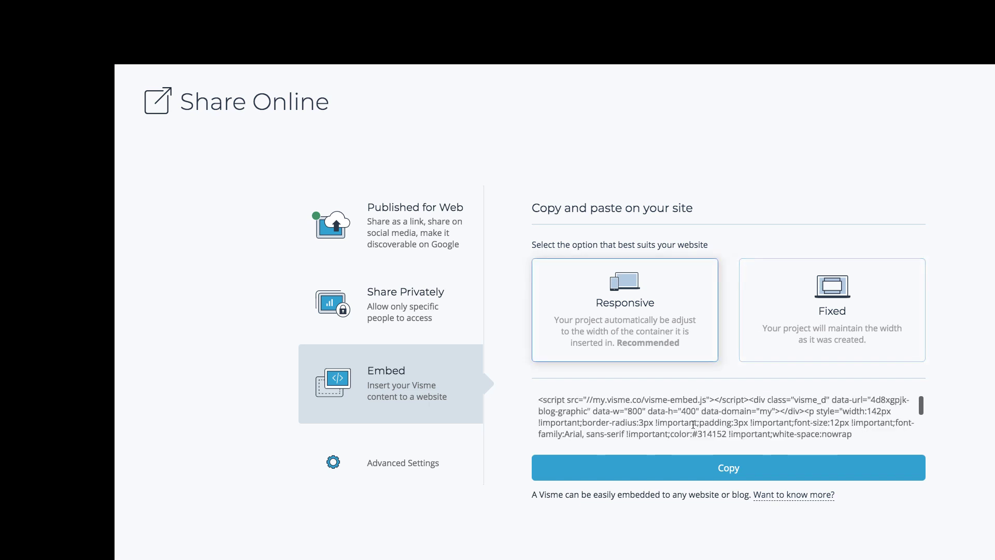
{"action": "left_click", "coordinate": [694, 468]}
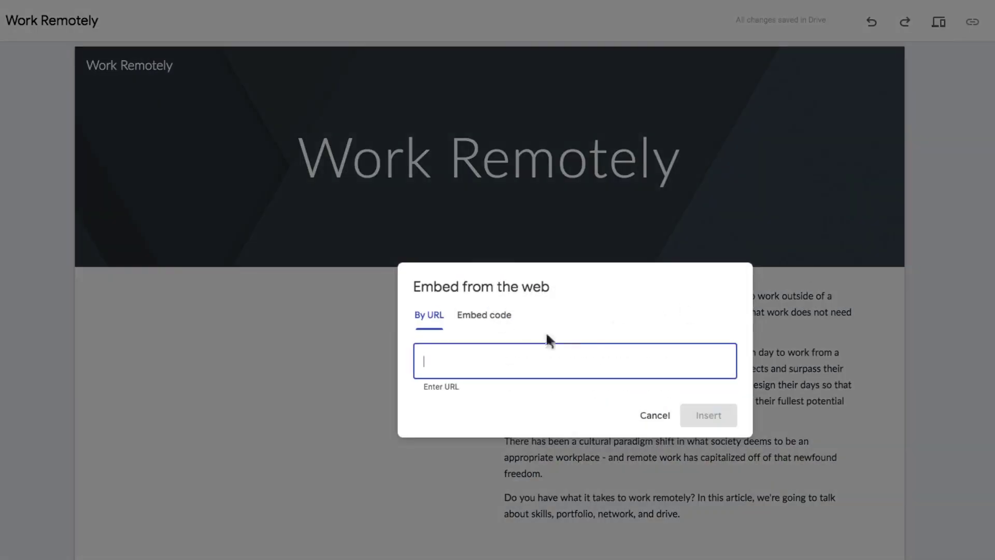
Step: Paste the copied Visme embed code into Google Sites and insert it on the page
{"action": "left_click", "coordinate": [489, 315]}
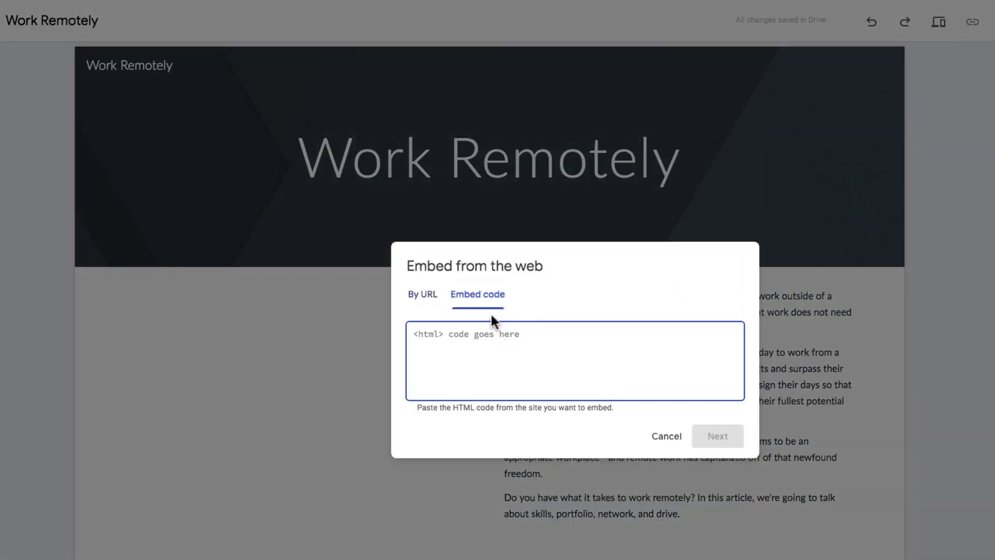
{"action": "key", "text": "ctrl+v"}
{"action": "left_click", "coordinate": [723, 437]}
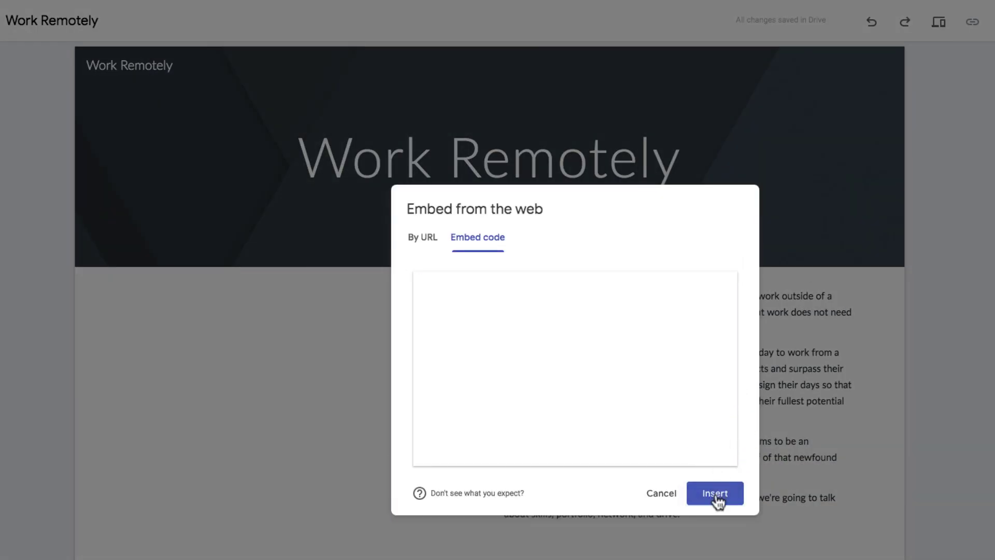
{"action": "left_click", "coordinate": [714, 493]}
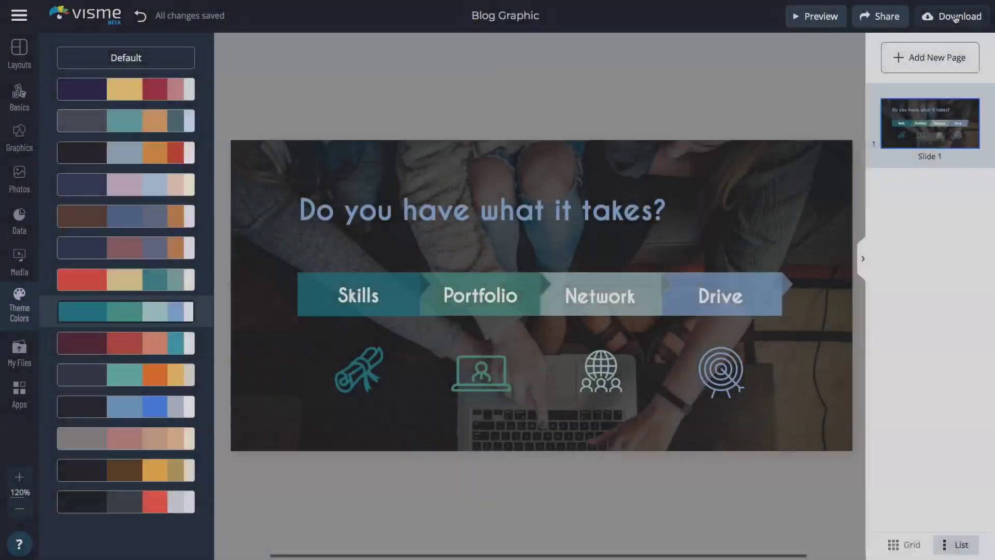
Step: Set the Visme download to Video export in GIF format
{"action": "left_click", "coordinate": [956, 17]}
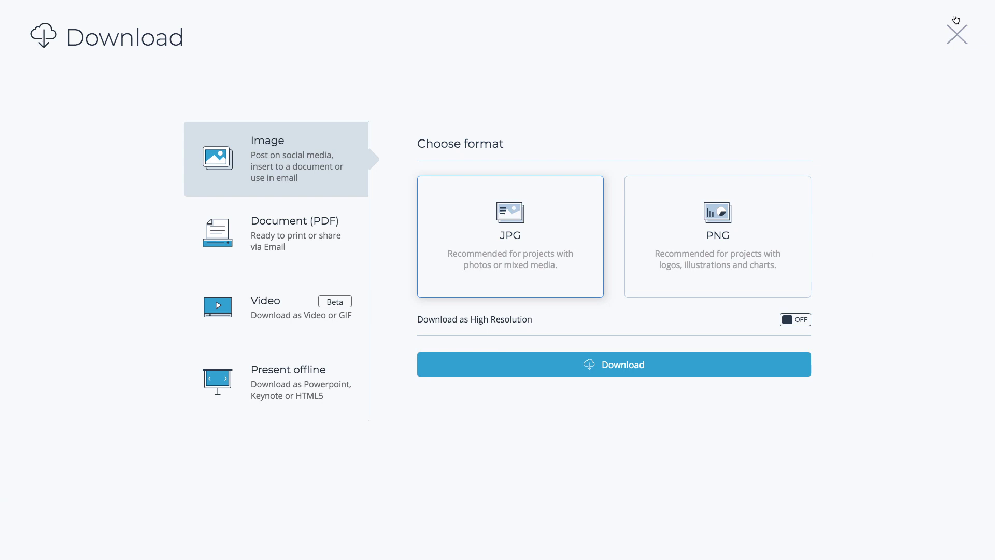
{"action": "left_click", "coordinate": [251, 304]}
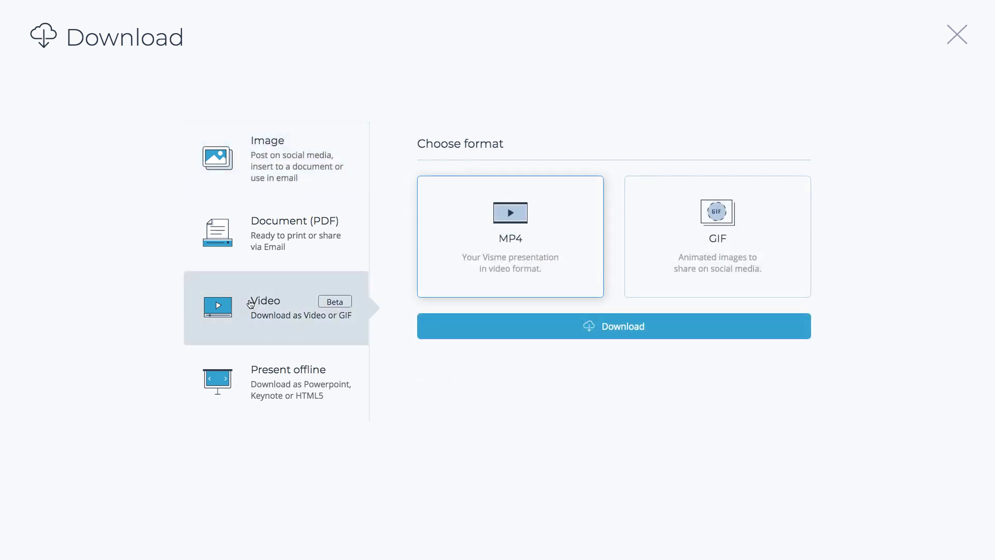
{"action": "left_click", "coordinate": [658, 249]}
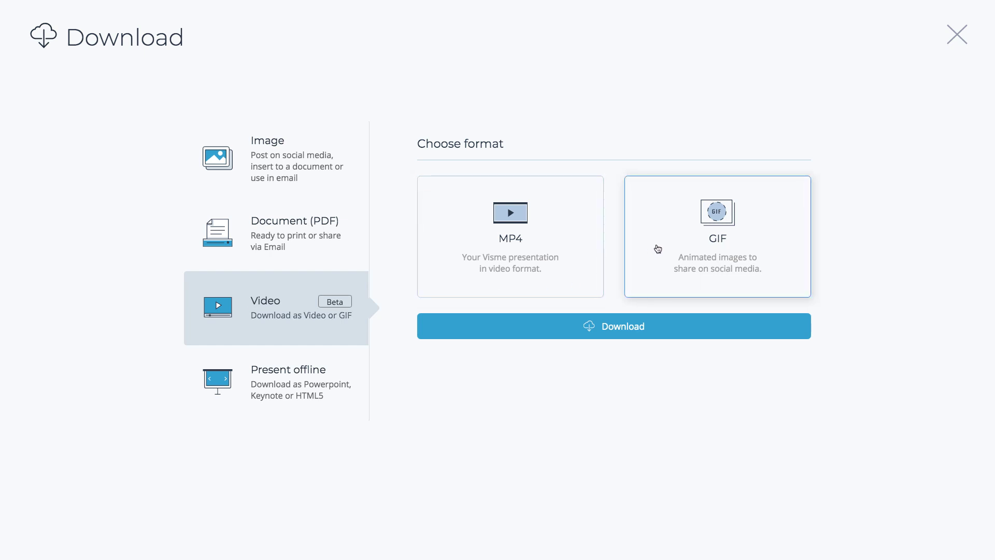